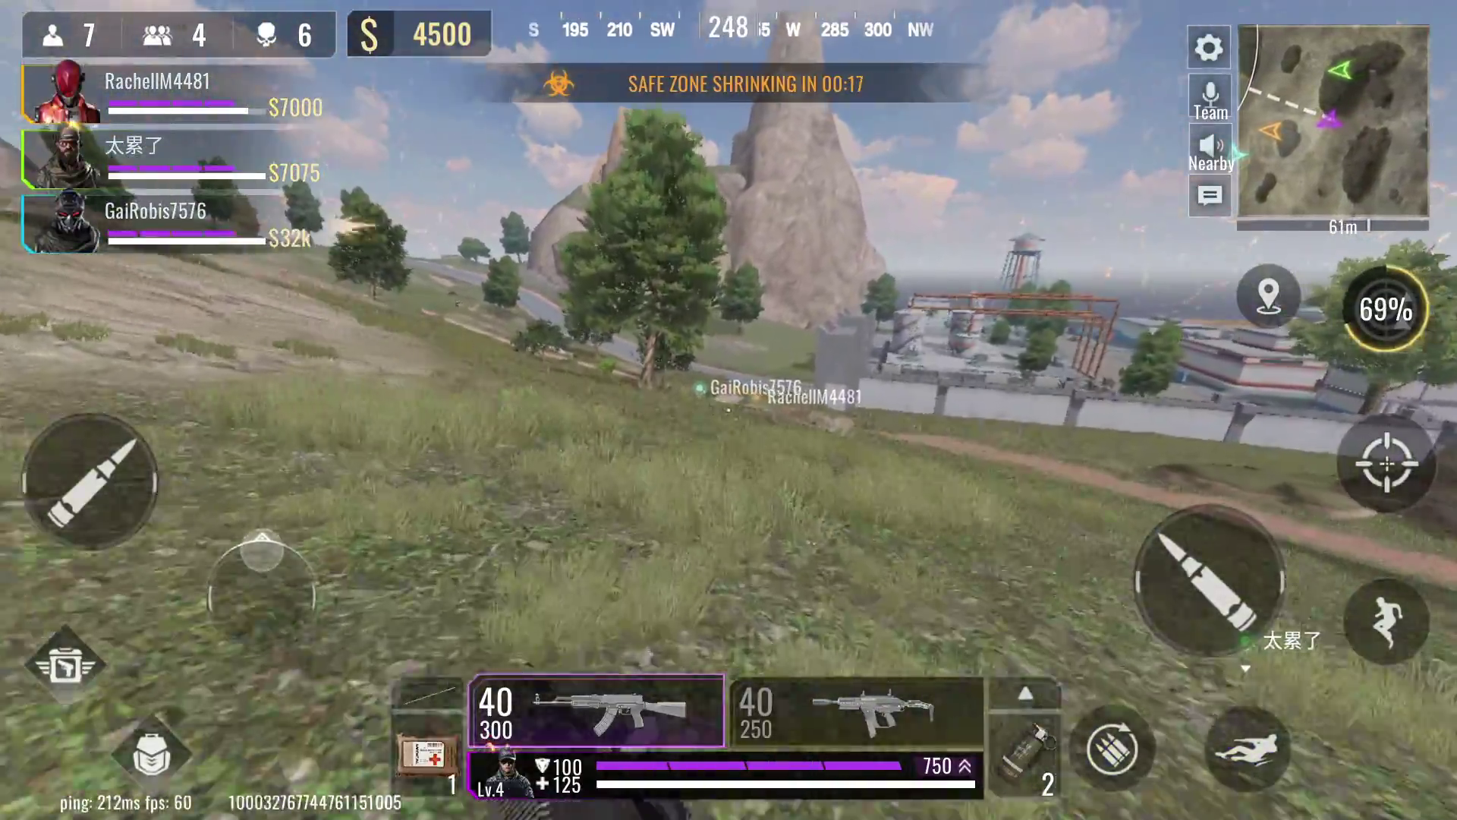
Scope in and fire until the enemy team is wiped, reload to 40 rounds, and slide uphill.
{"action": "left_click", "coordinate": [1387, 463]}
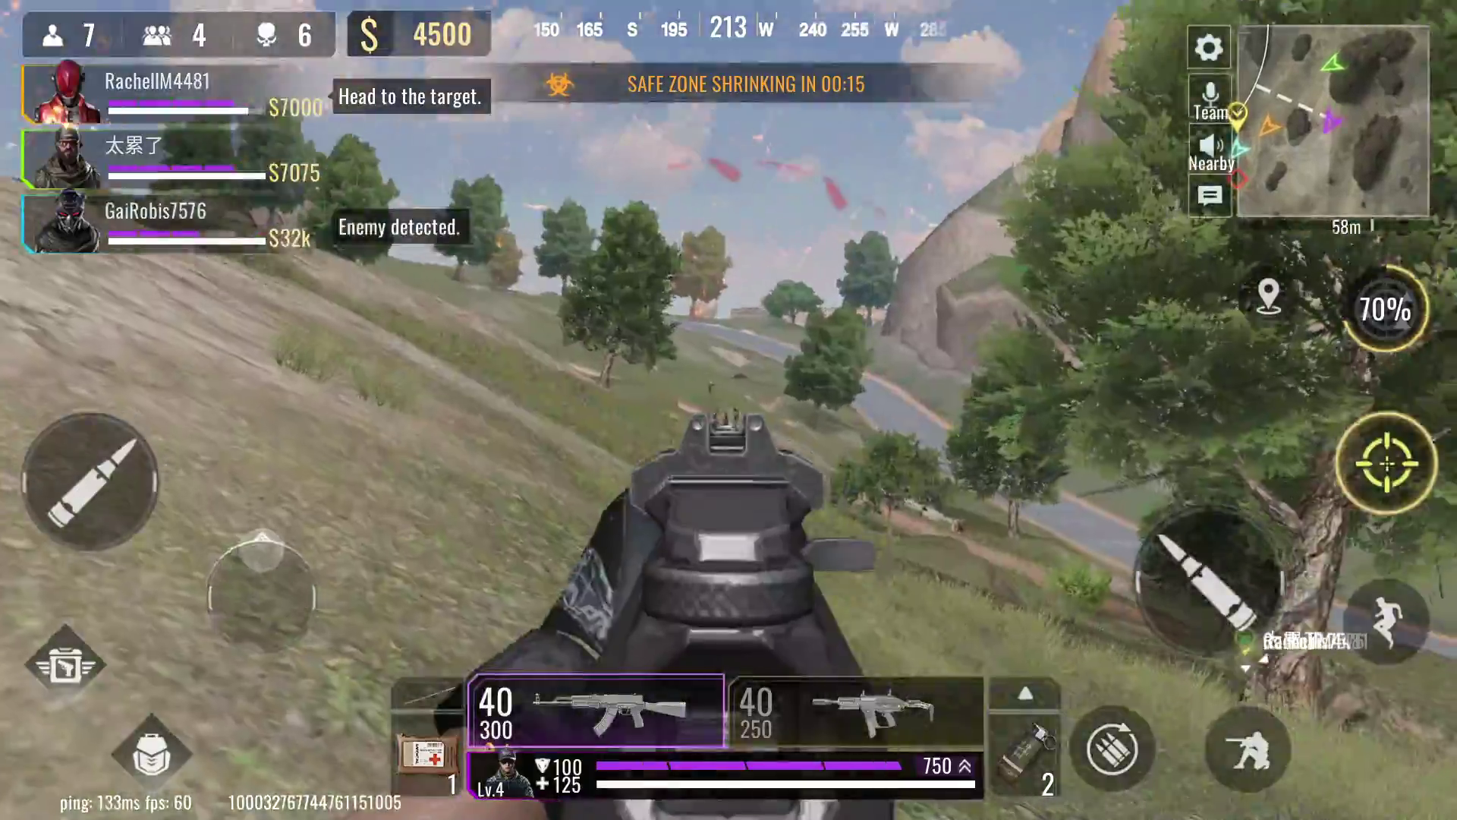
{"action": "left_click_drag", "start_coordinate": [1207, 580], "coordinate": [1207, 581]}
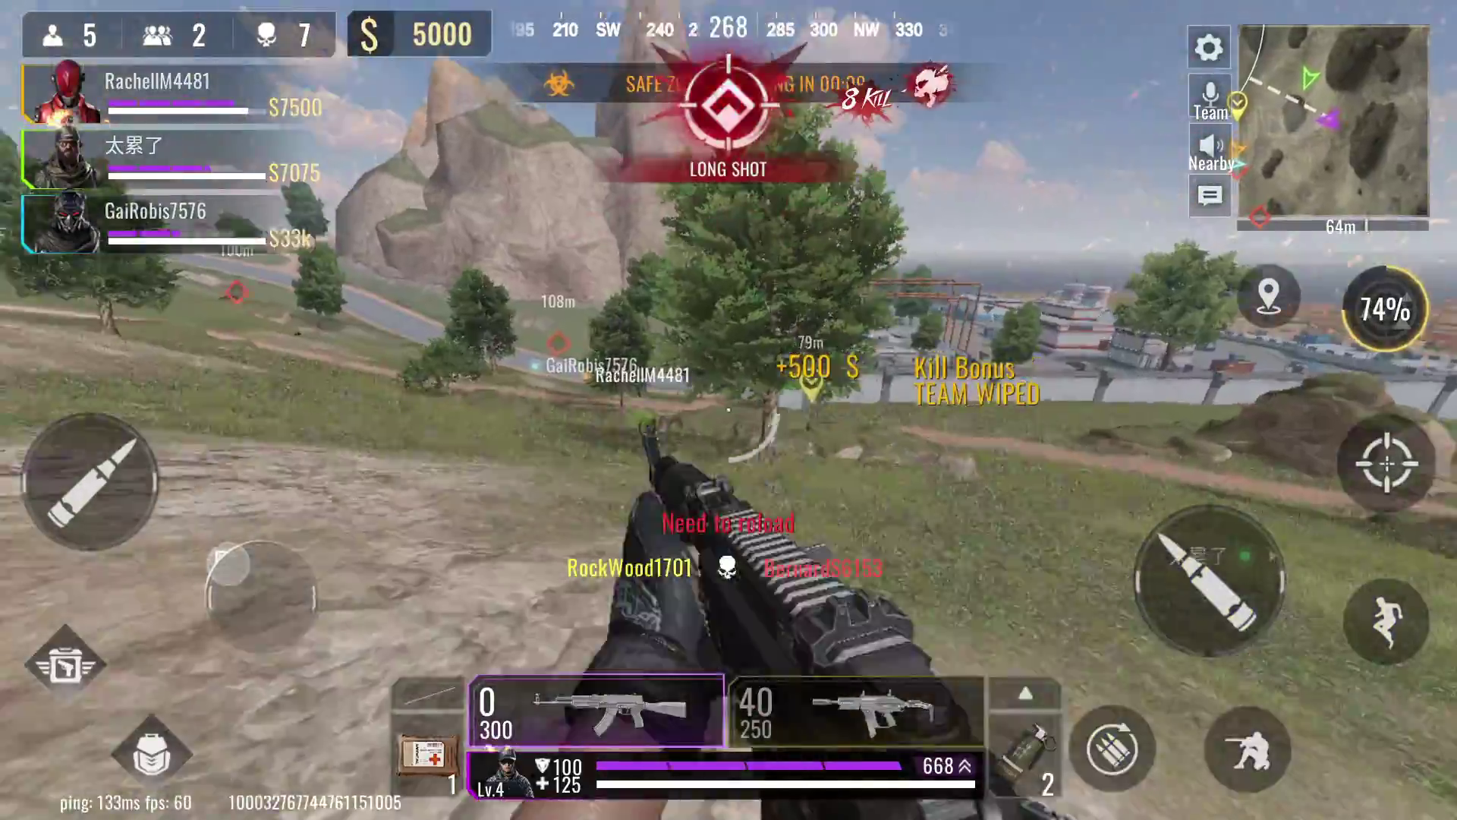
{"action": "left_click_drag", "start_coordinate": [227, 565], "coordinate": [261, 547]}
{"action": "left_click", "coordinate": [1249, 748]}
{"action": "left_click", "coordinate": [1248, 748]}
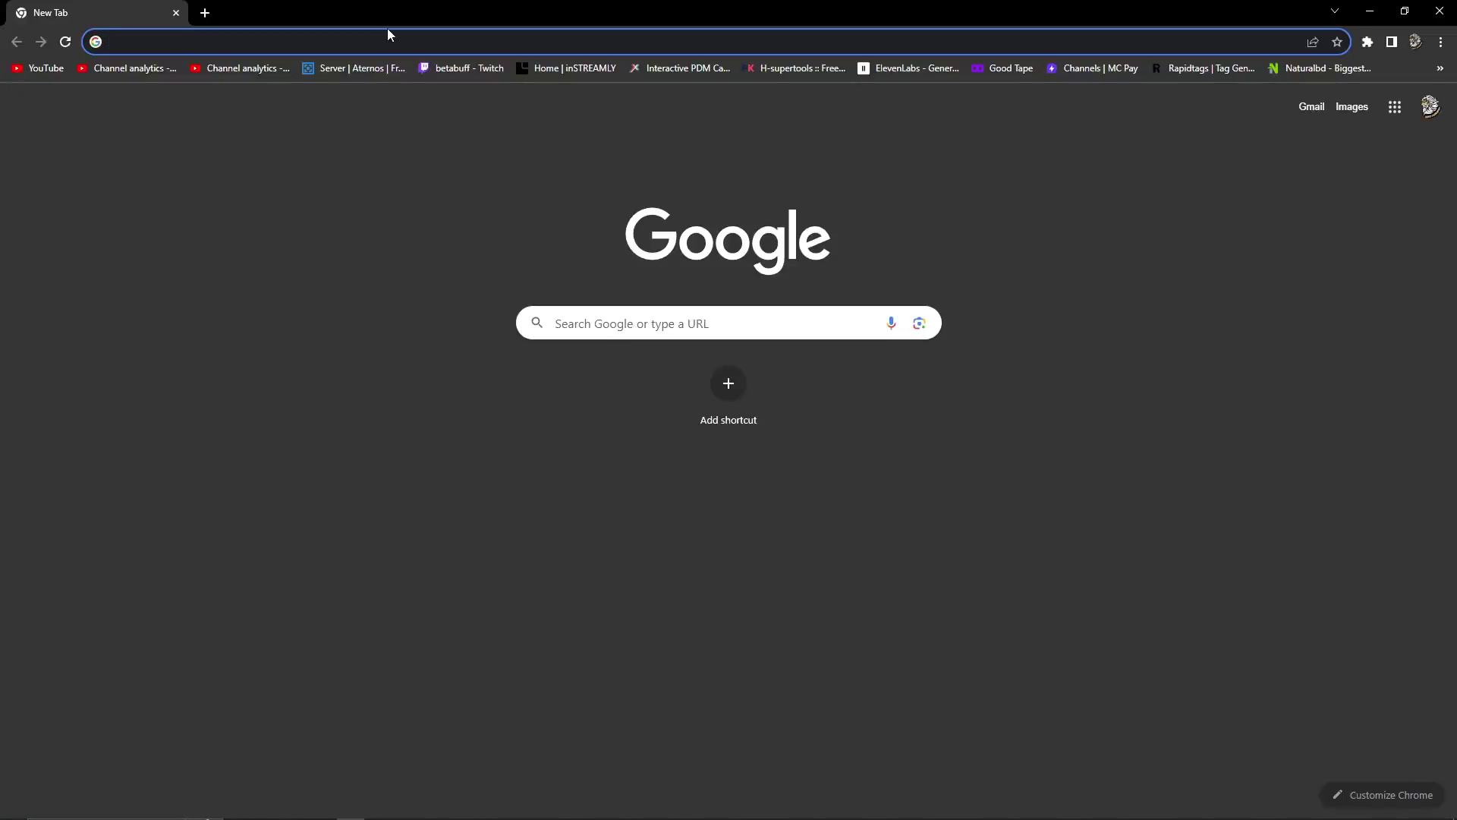
Search Google for 'project bloodstrike' and open the APKPure Blood Strike result.
{"action": "type", "text": "project bloodstrike"}
{"action": "key", "text": "Return"}
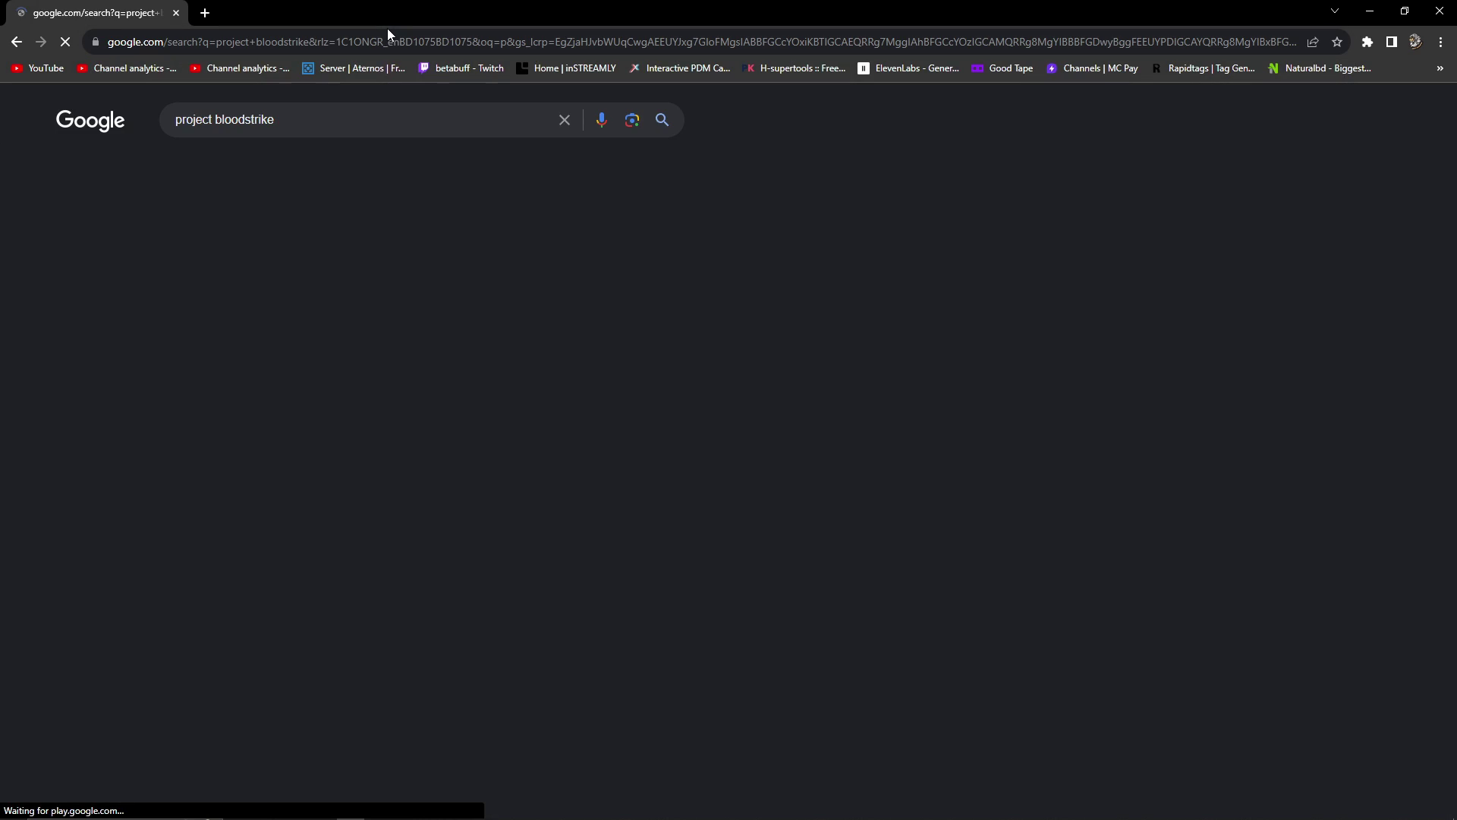
{"action": "scroll", "coordinate": [397, 479], "scroll_direction": "down", "scroll_amount": 2}
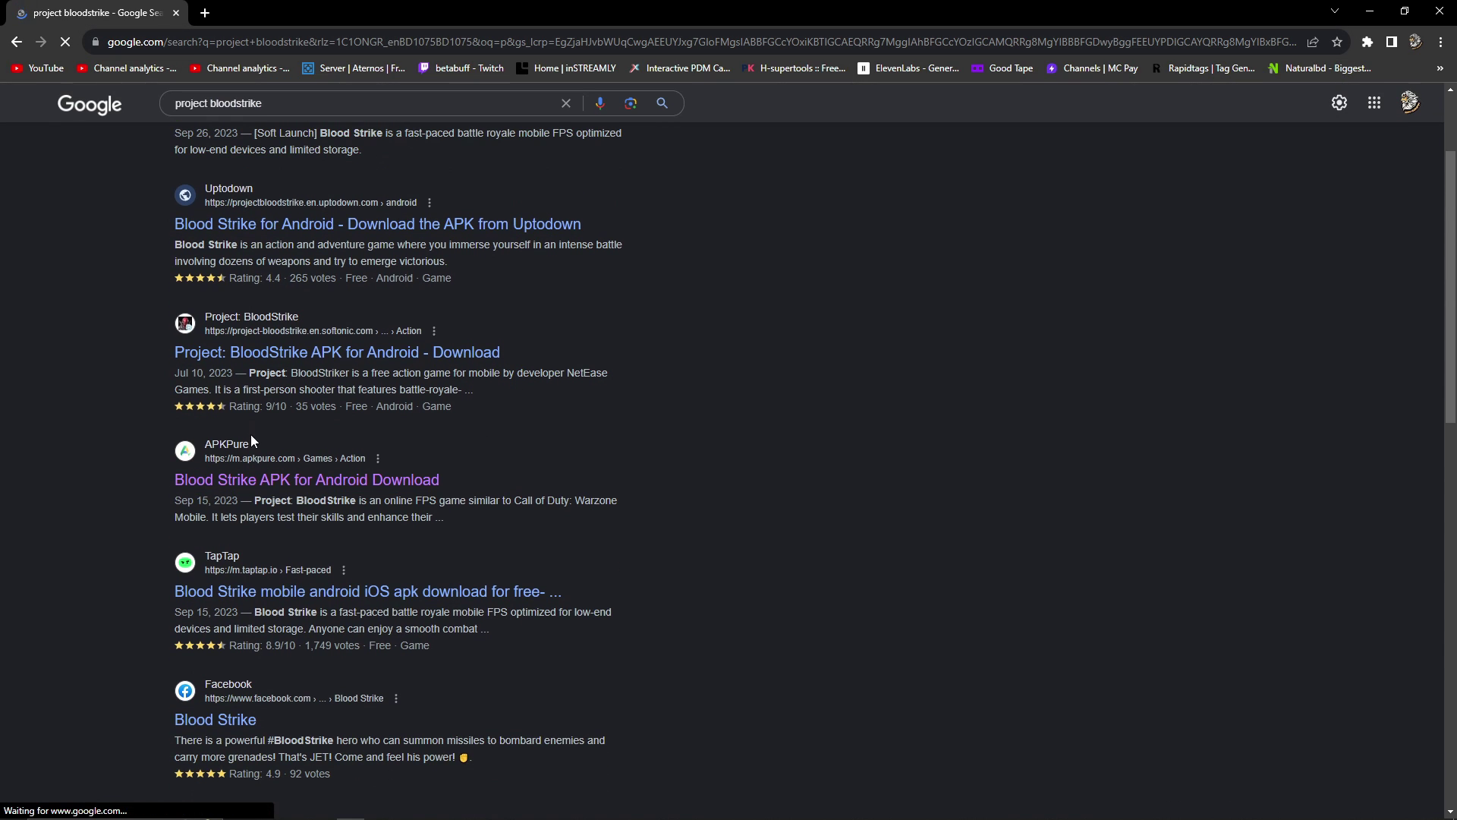
{"action": "left_click", "coordinate": [255, 482]}
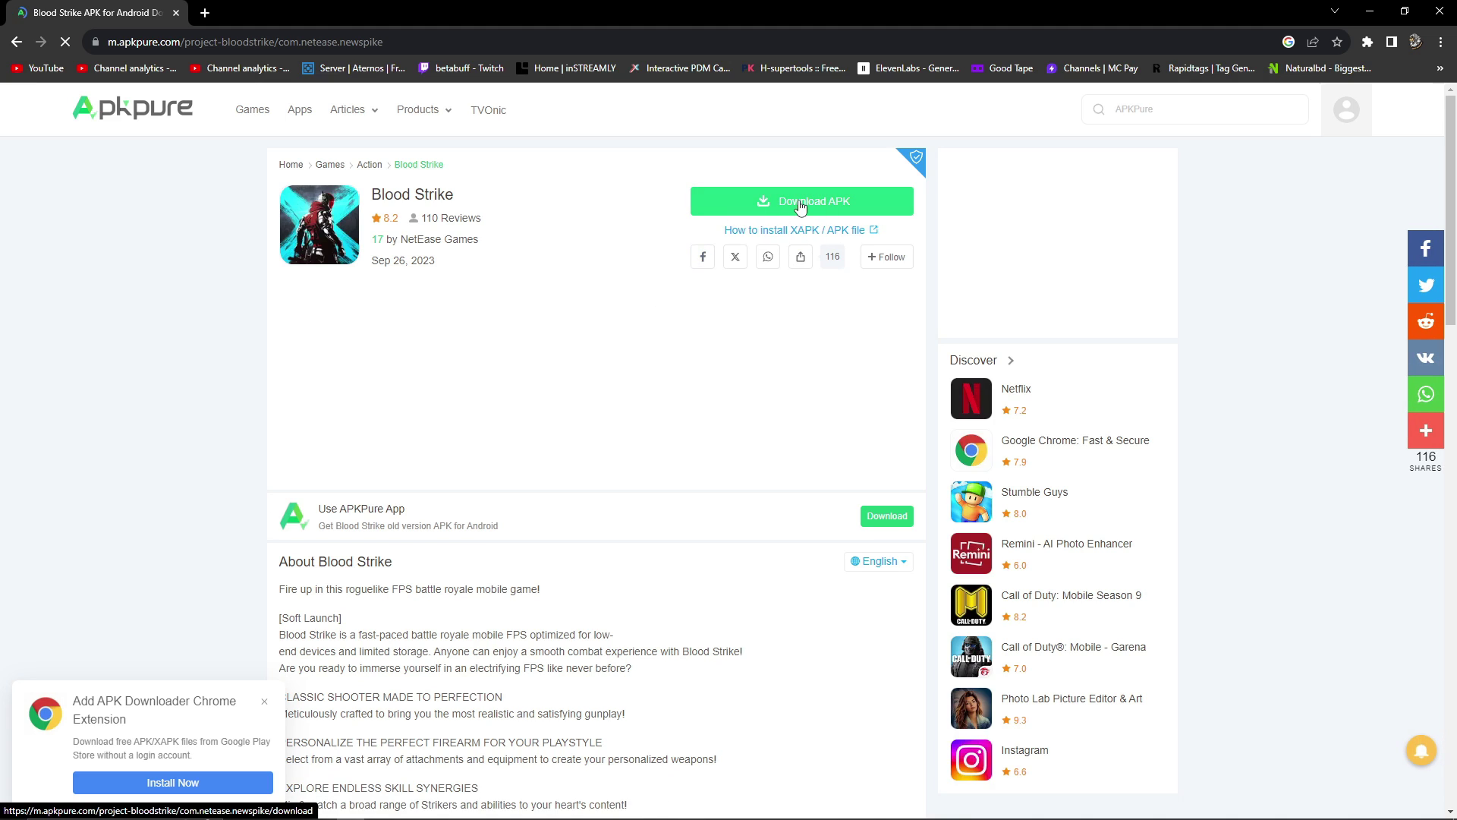
Start the 665.8 MB Blood Strike APK download, dismiss the ad, and check Chrome's downloads.
{"action": "left_click", "coordinate": [801, 203]}
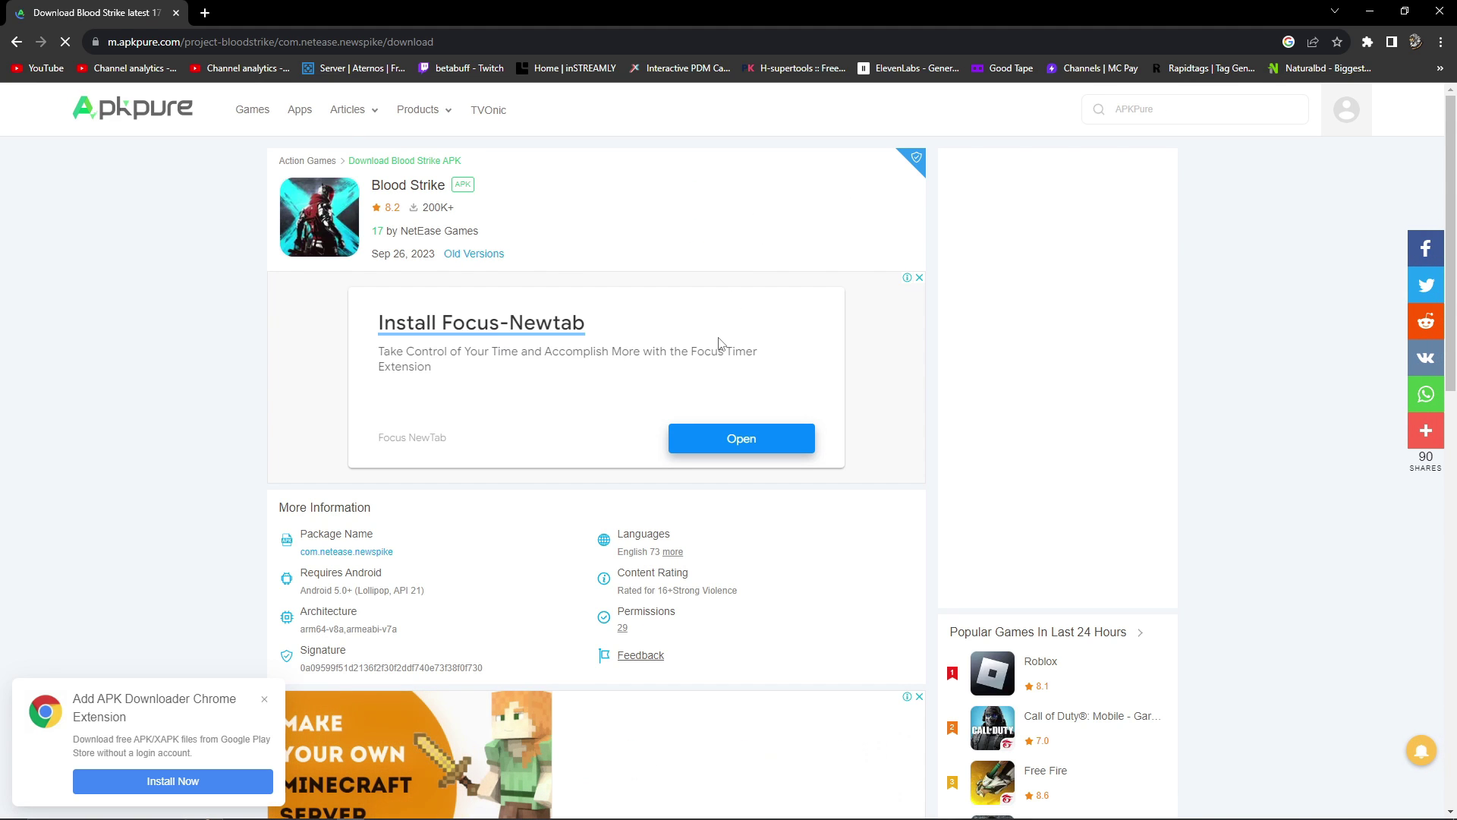
{"action": "scroll", "coordinate": [720, 343], "scroll_direction": "down", "scroll_amount": 5}
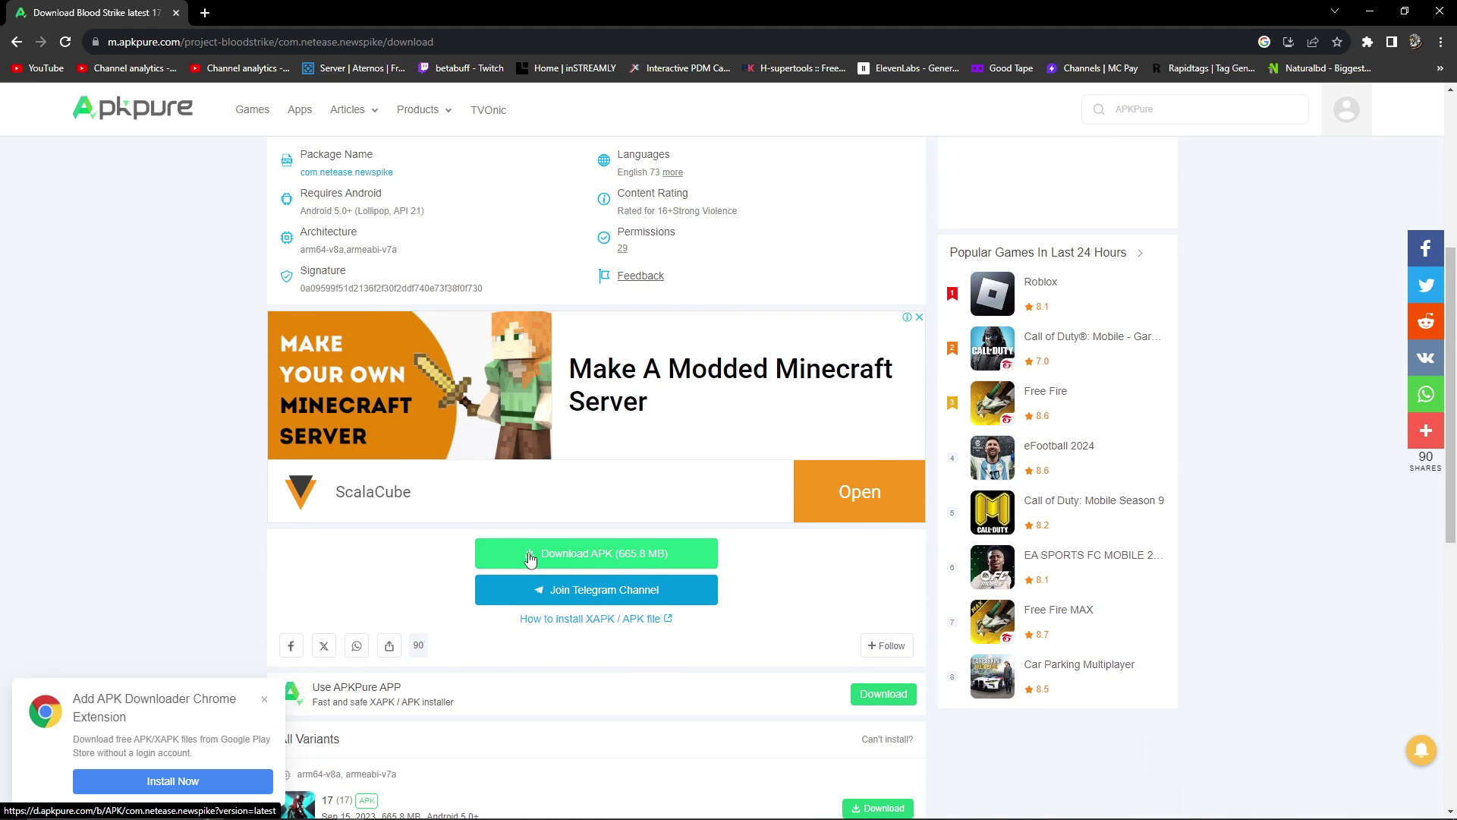
{"action": "left_click", "coordinate": [585, 555]}
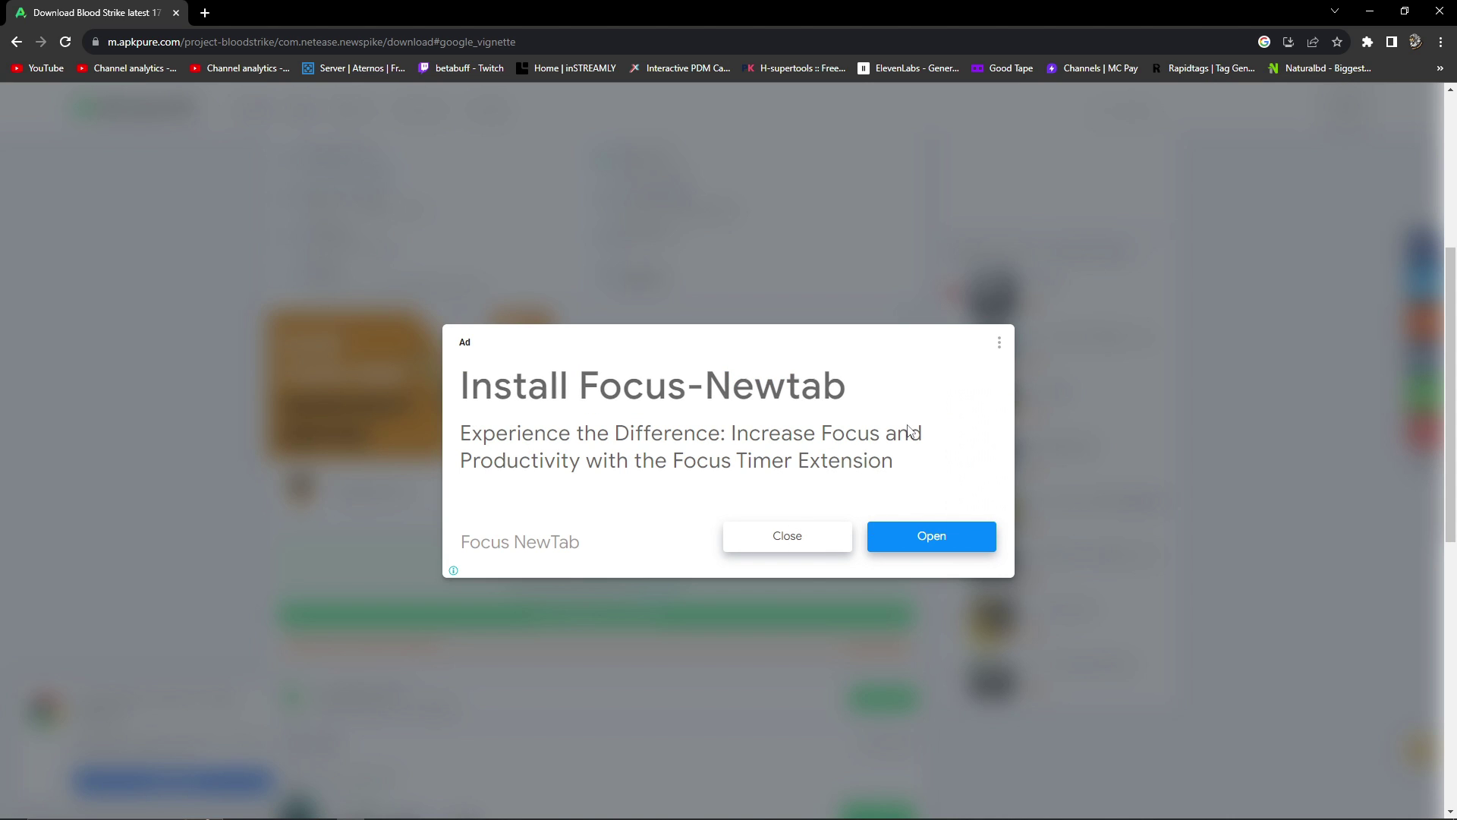
{"action": "left_click", "coordinate": [786, 539]}
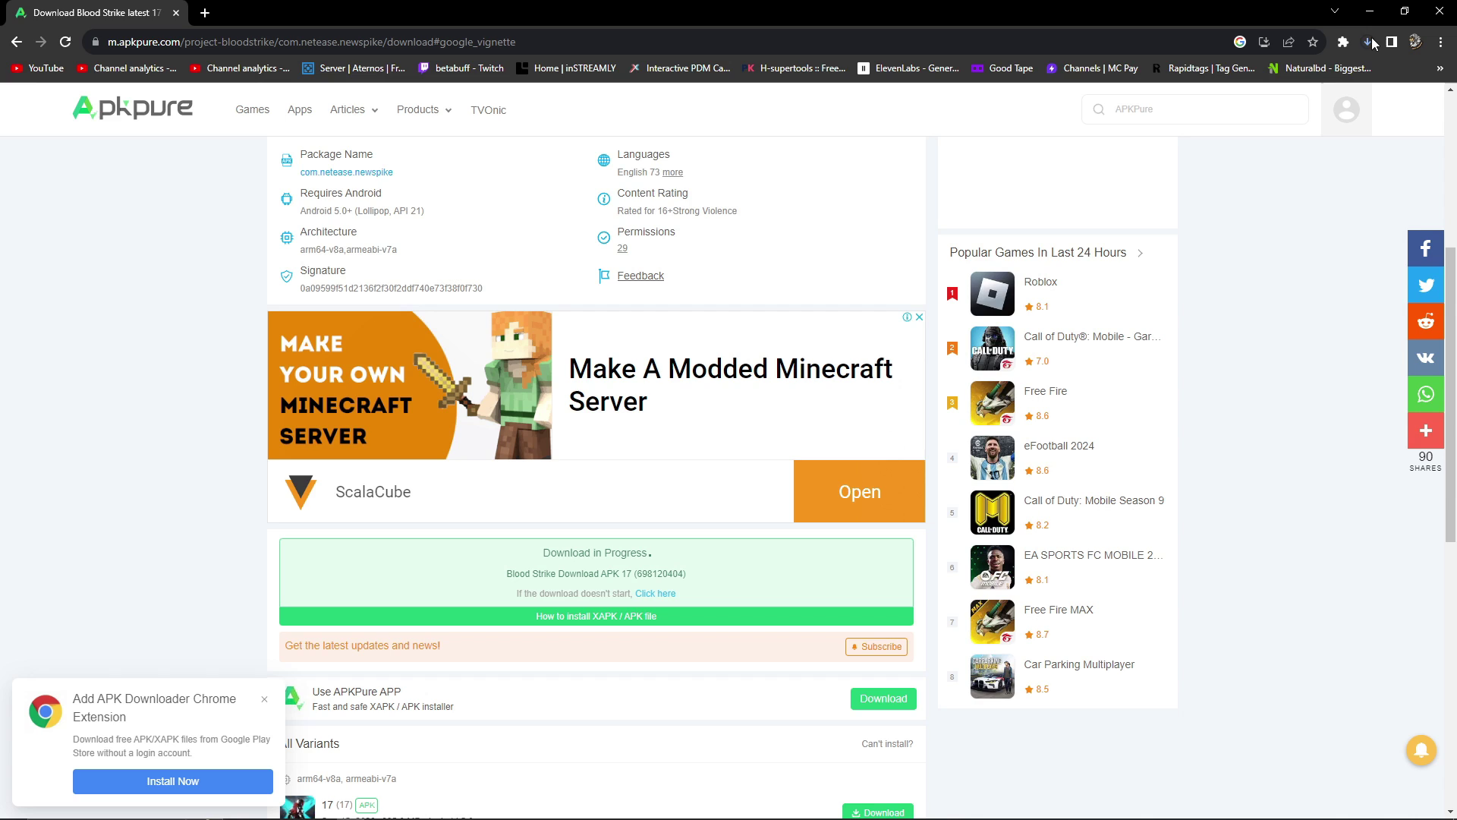
{"action": "left_click", "coordinate": [1370, 42]}
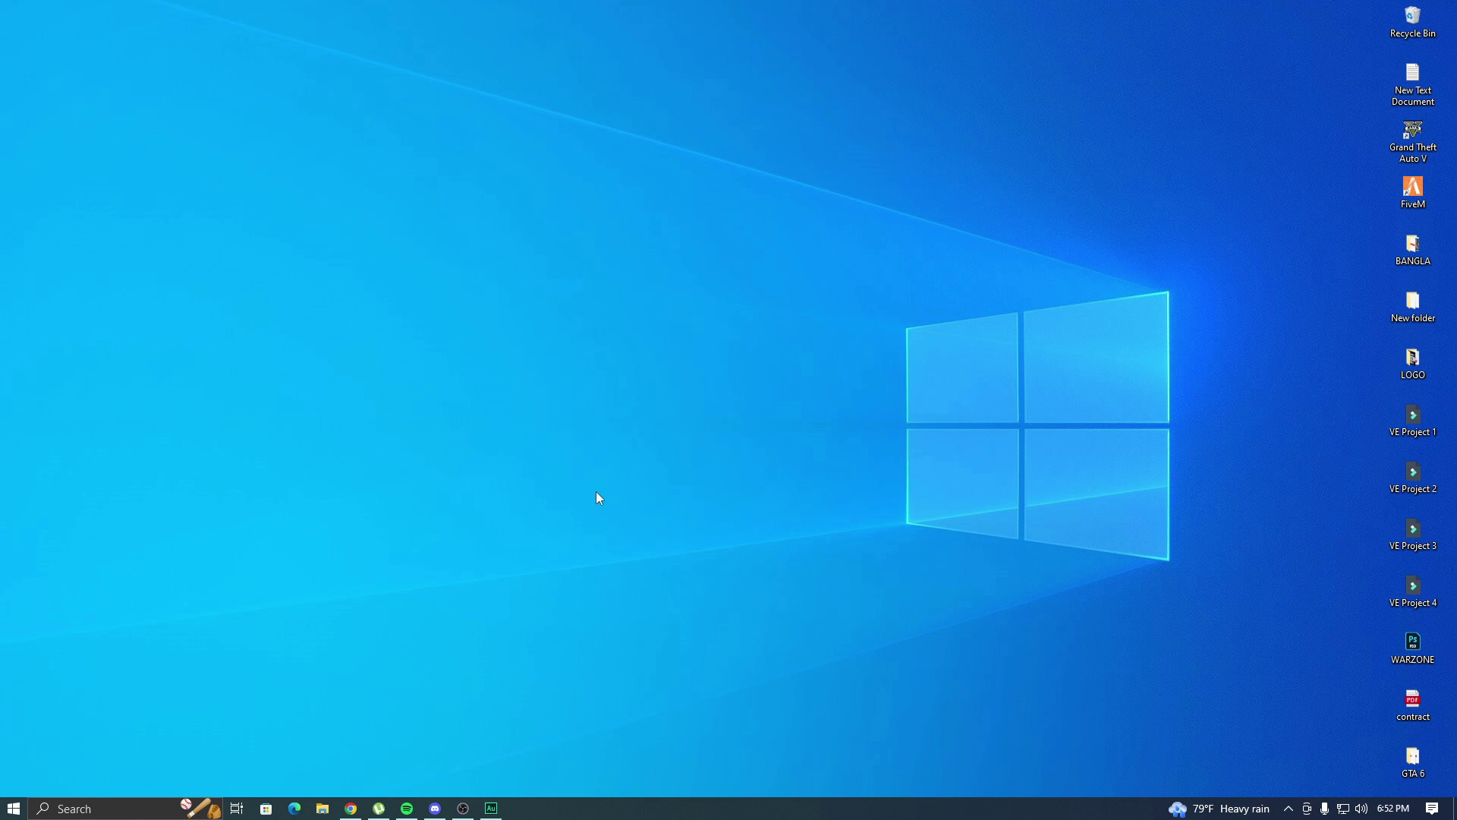
Open GameLoop from the hidden system tray icons and show its Me page.
{"action": "left_click", "coordinate": [1289, 808]}
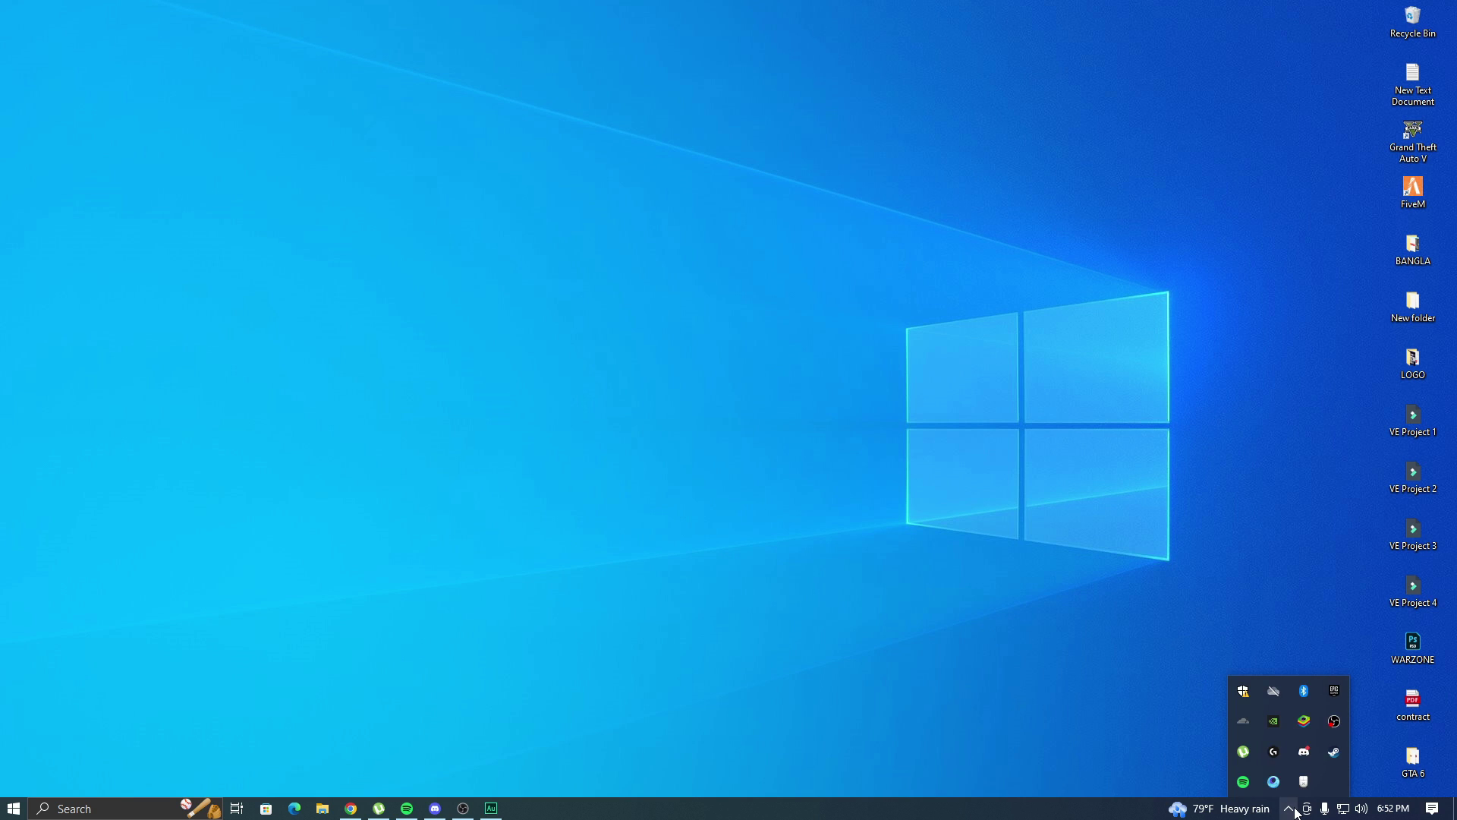
{"action": "left_click", "coordinate": [1275, 781]}
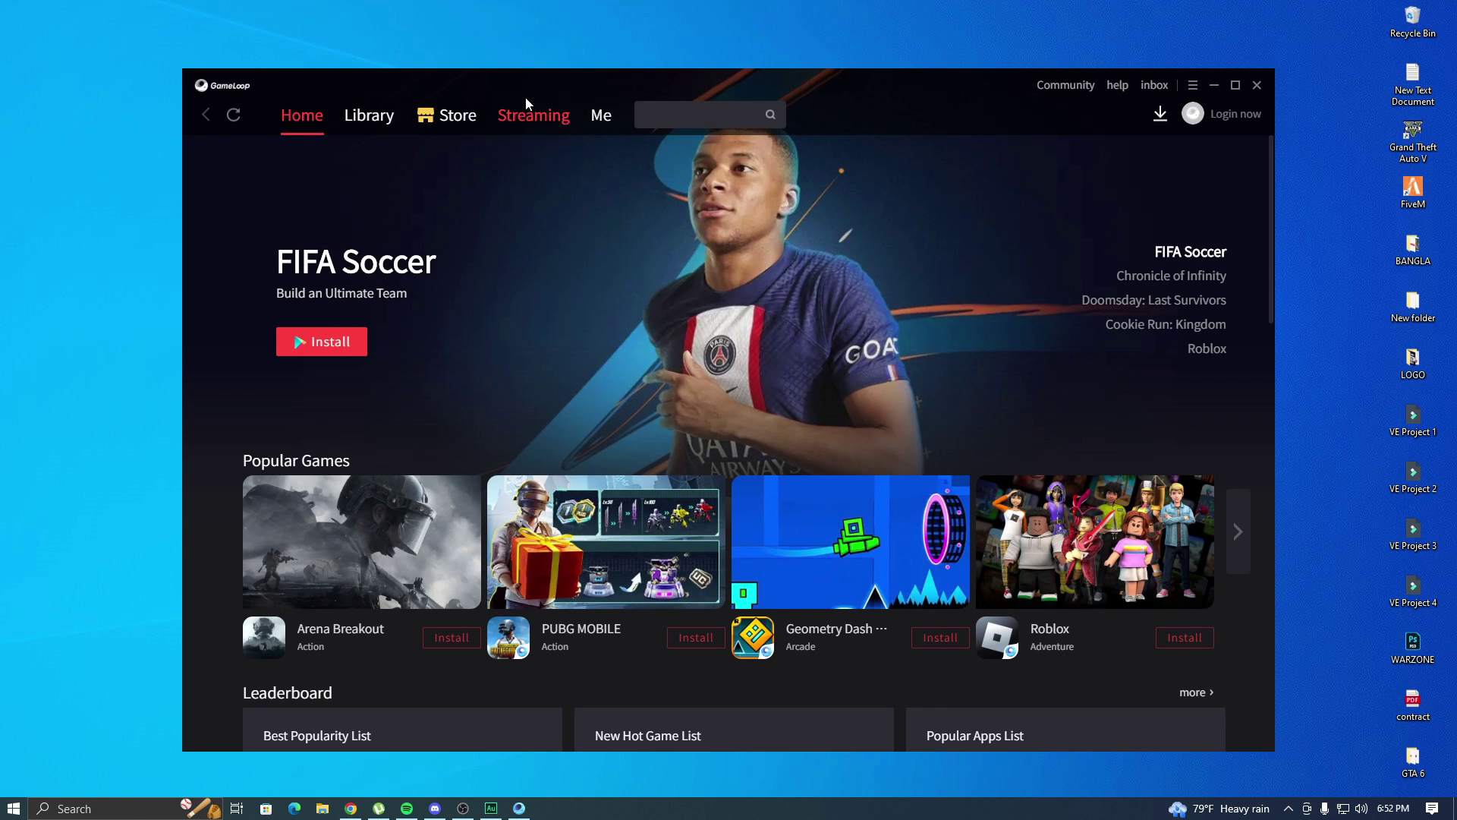
{"action": "left_click", "coordinate": [604, 116]}
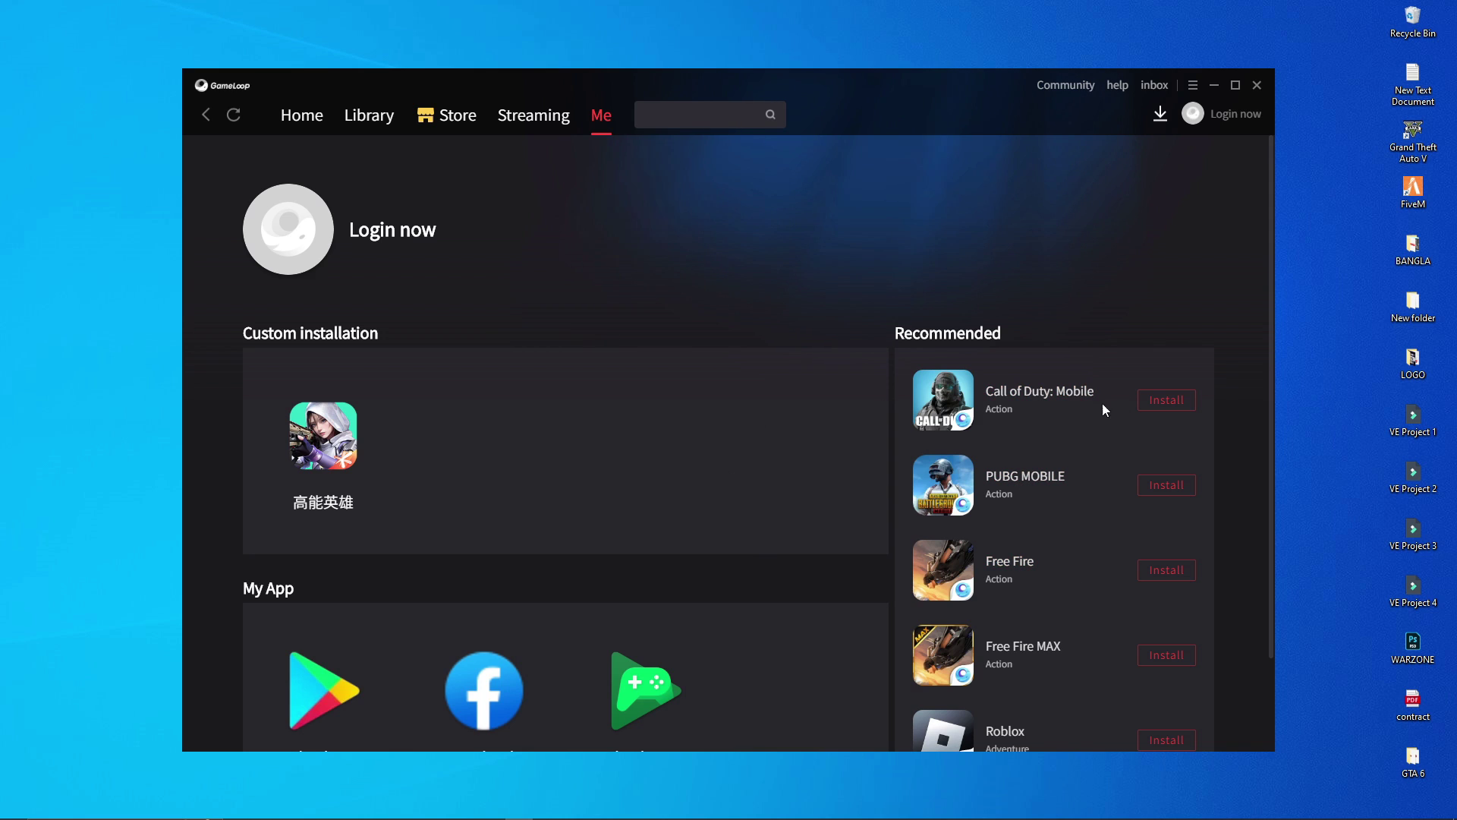
Launch the emulator via the 高能英雄 icon under Custom installation.
{"action": "left_click", "coordinate": [331, 438]}
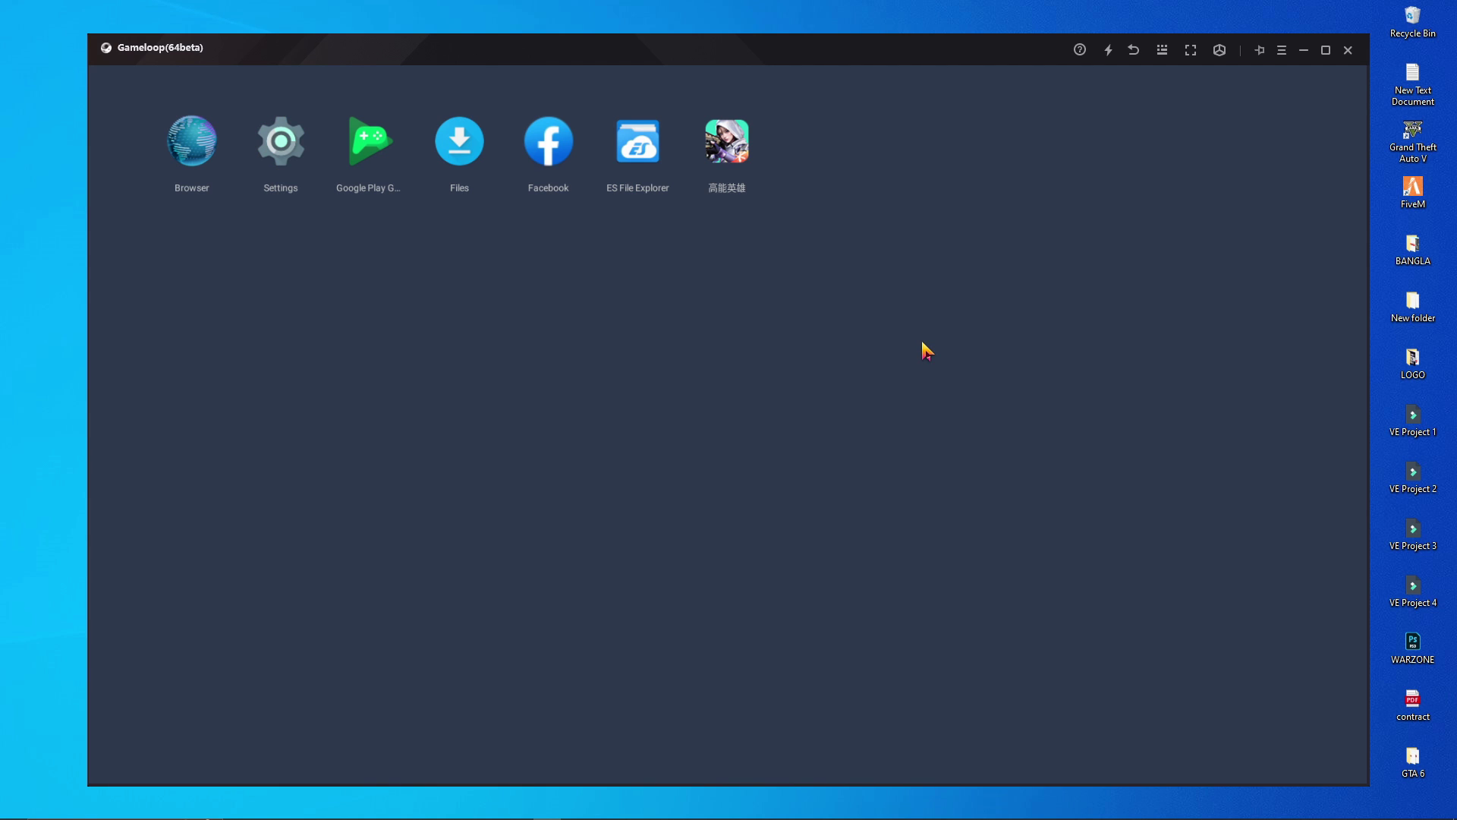
{"action": "left_click", "coordinate": [205, 152]}
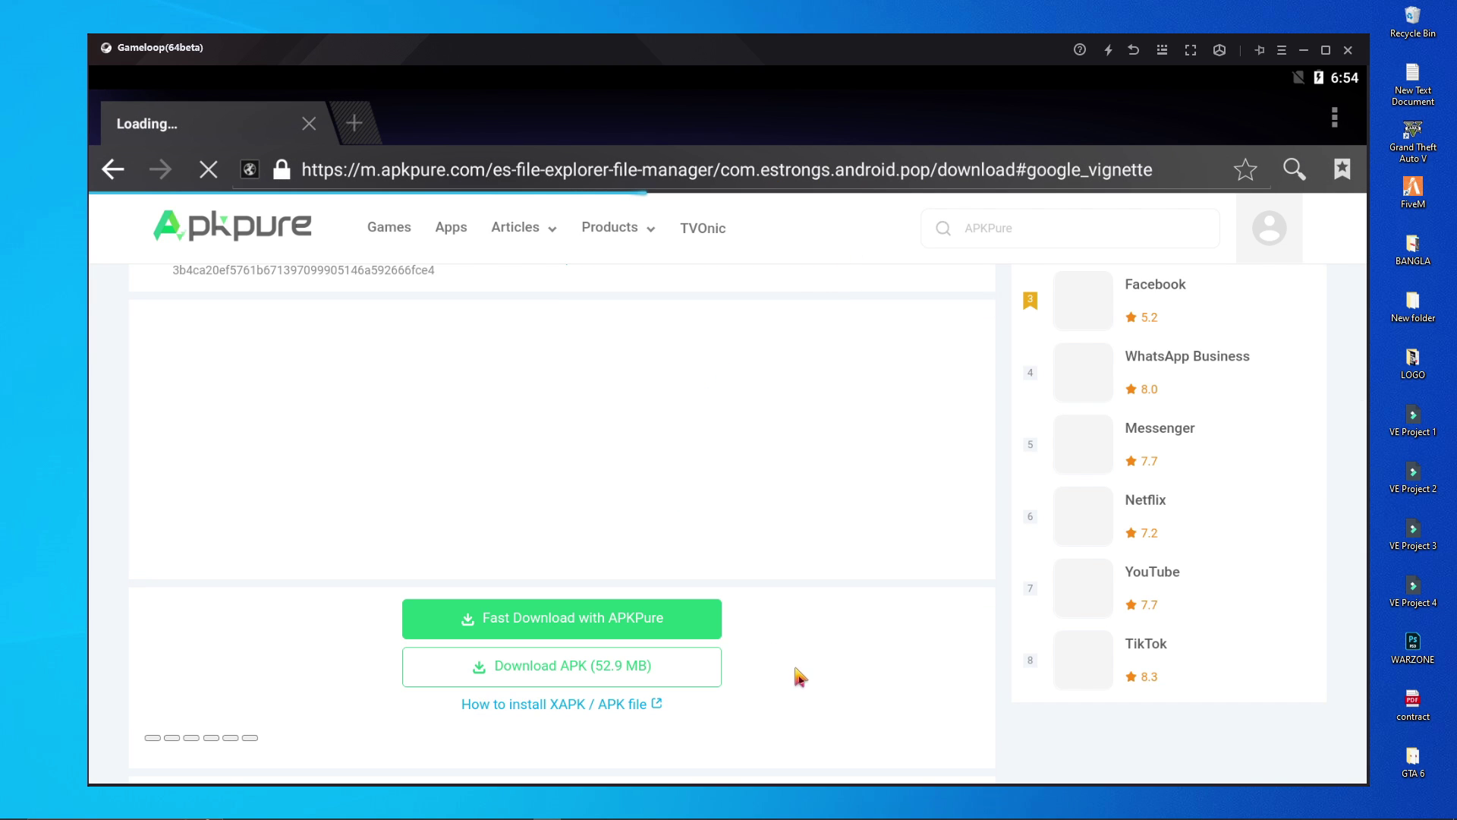
{"action": "left_click", "coordinate": [1138, 50]}
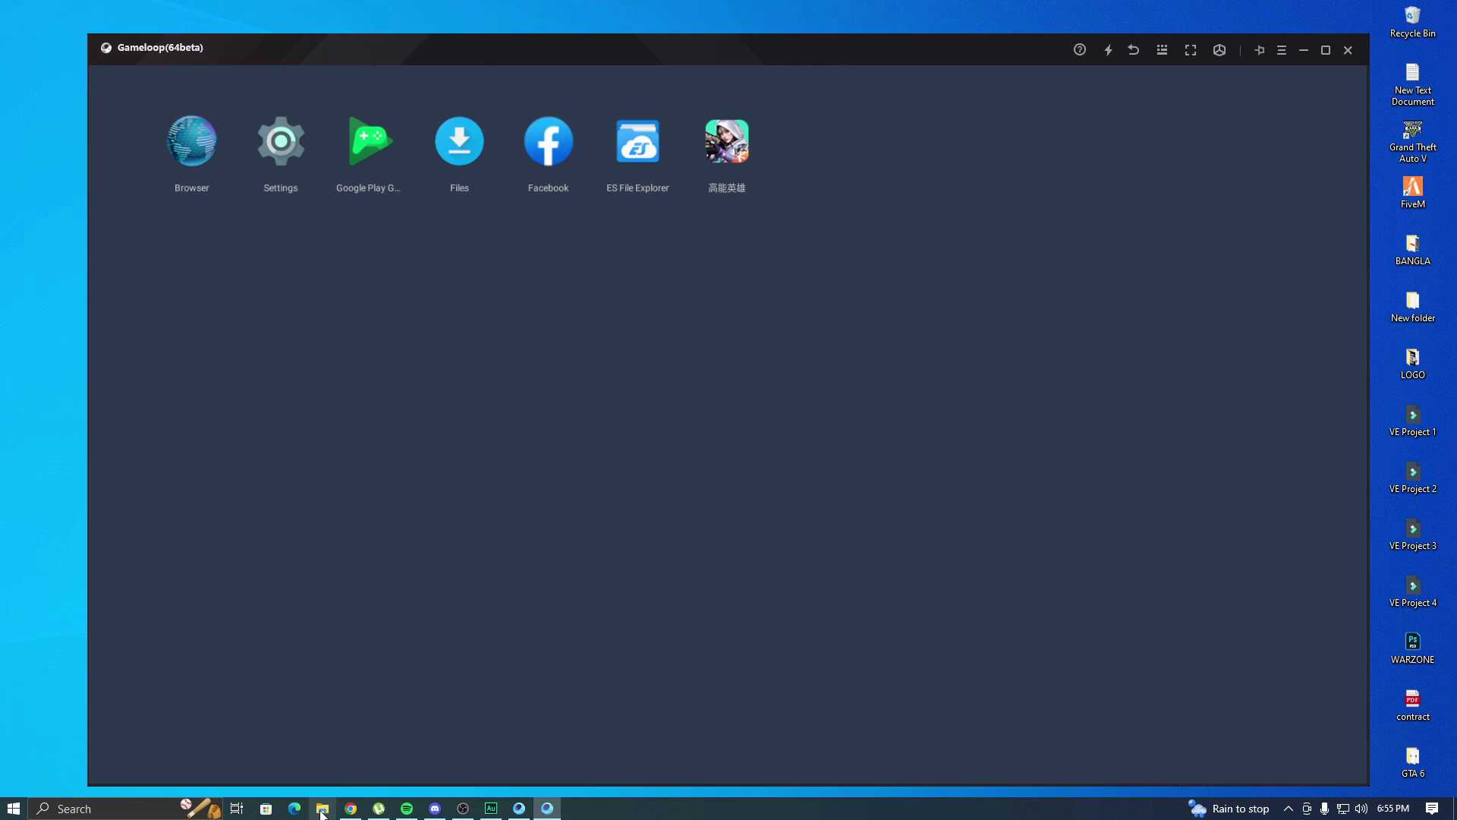
Copy the Blood Strike_17_Apkpure file from the Downloads folder.
{"action": "left_click", "coordinate": [323, 816]}
{"action": "left_click", "coordinate": [362, 349]}
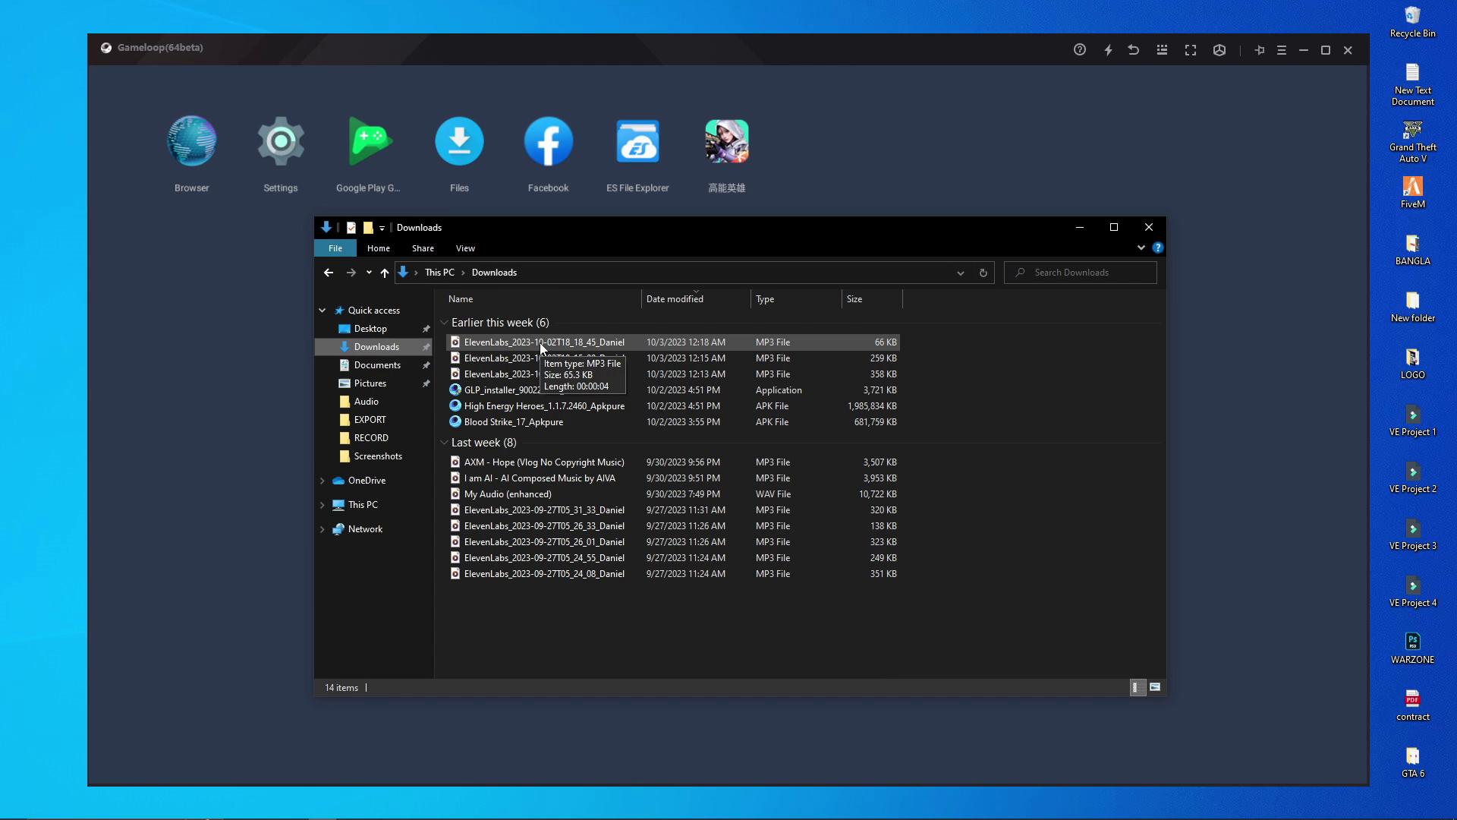
{"action": "left_click", "coordinate": [515, 419]}
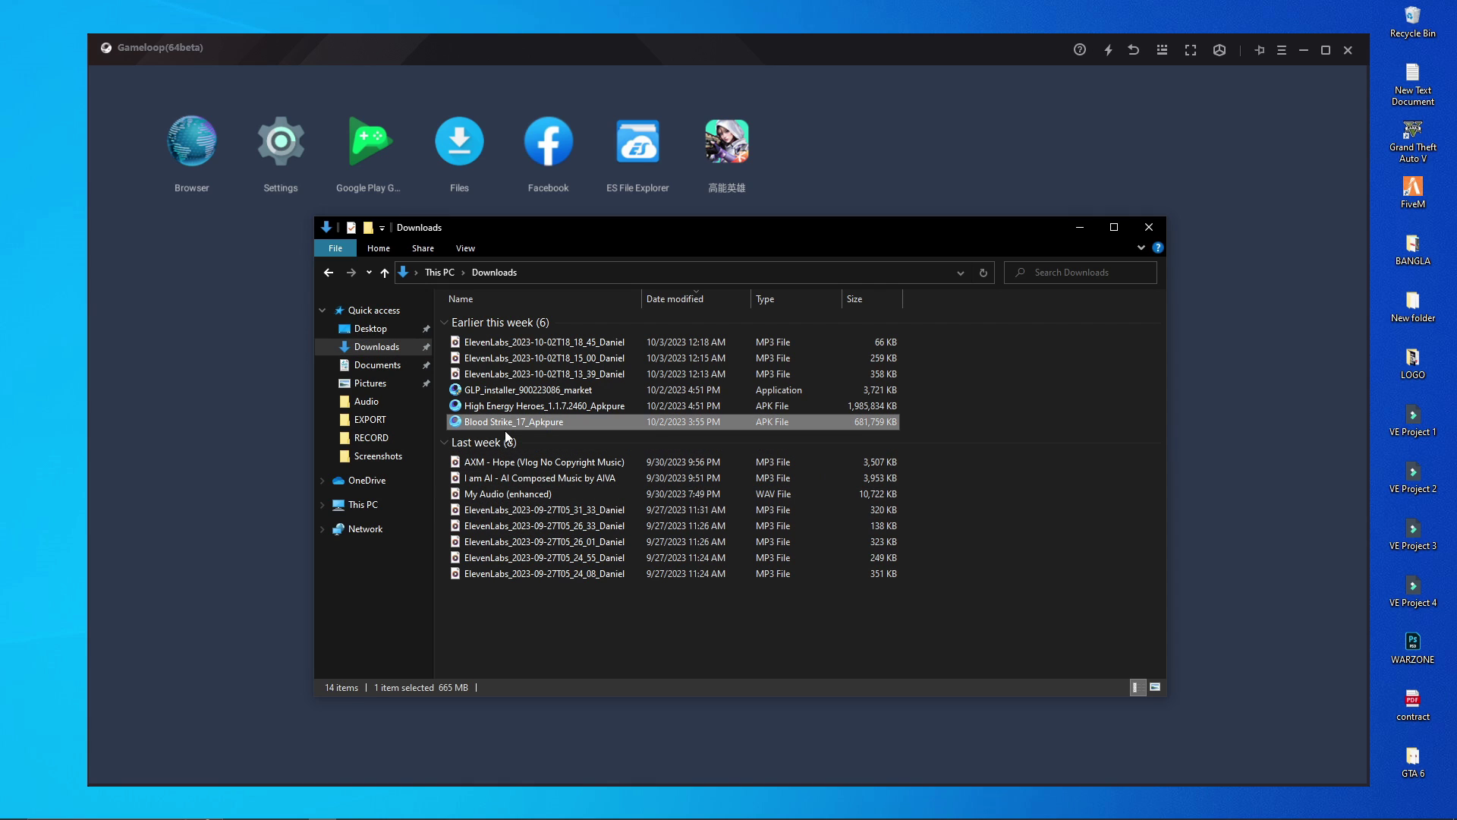
{"action": "right_click", "coordinate": [508, 422]}
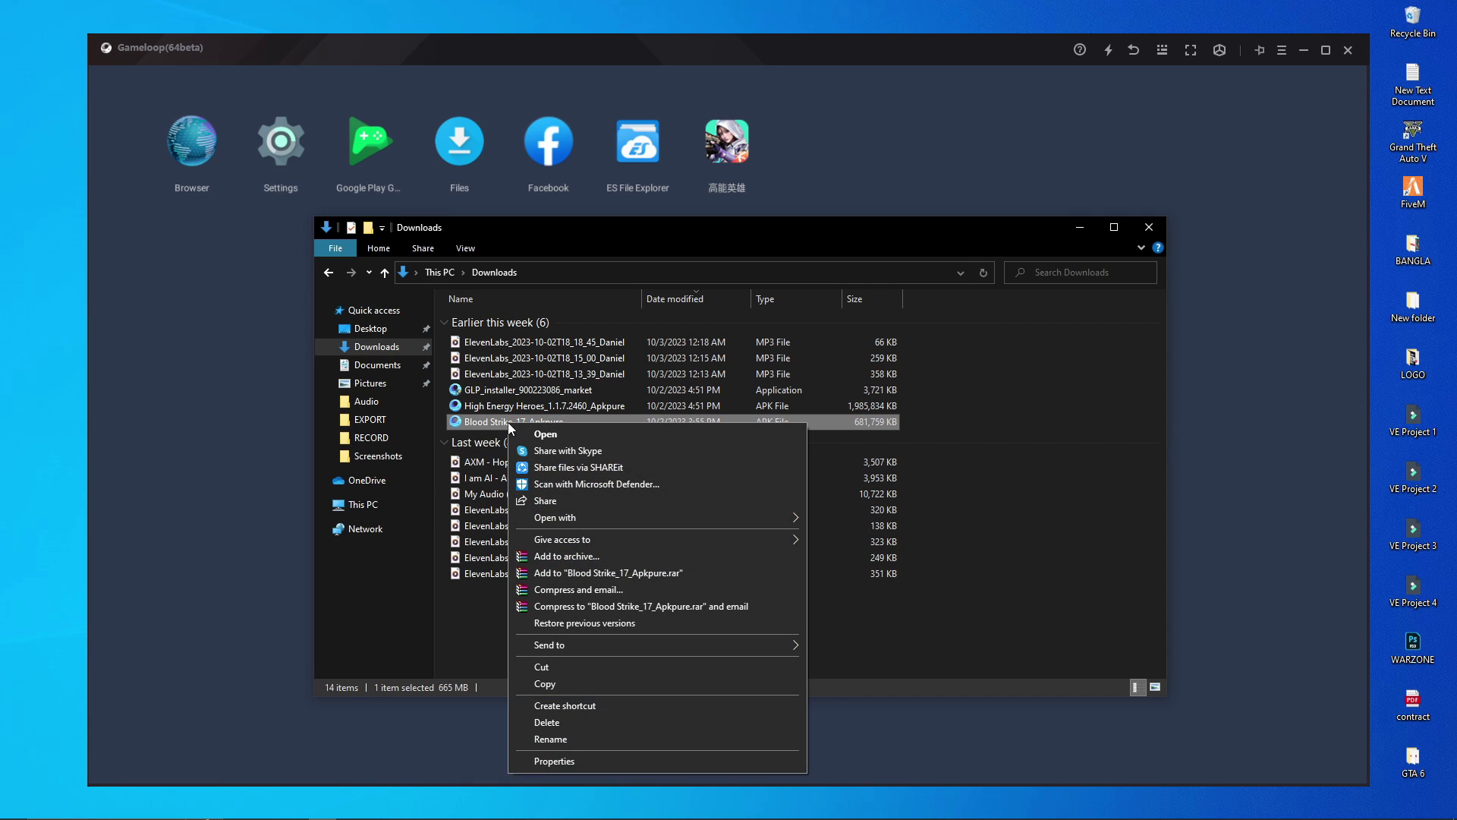
{"action": "left_click", "coordinate": [576, 683]}
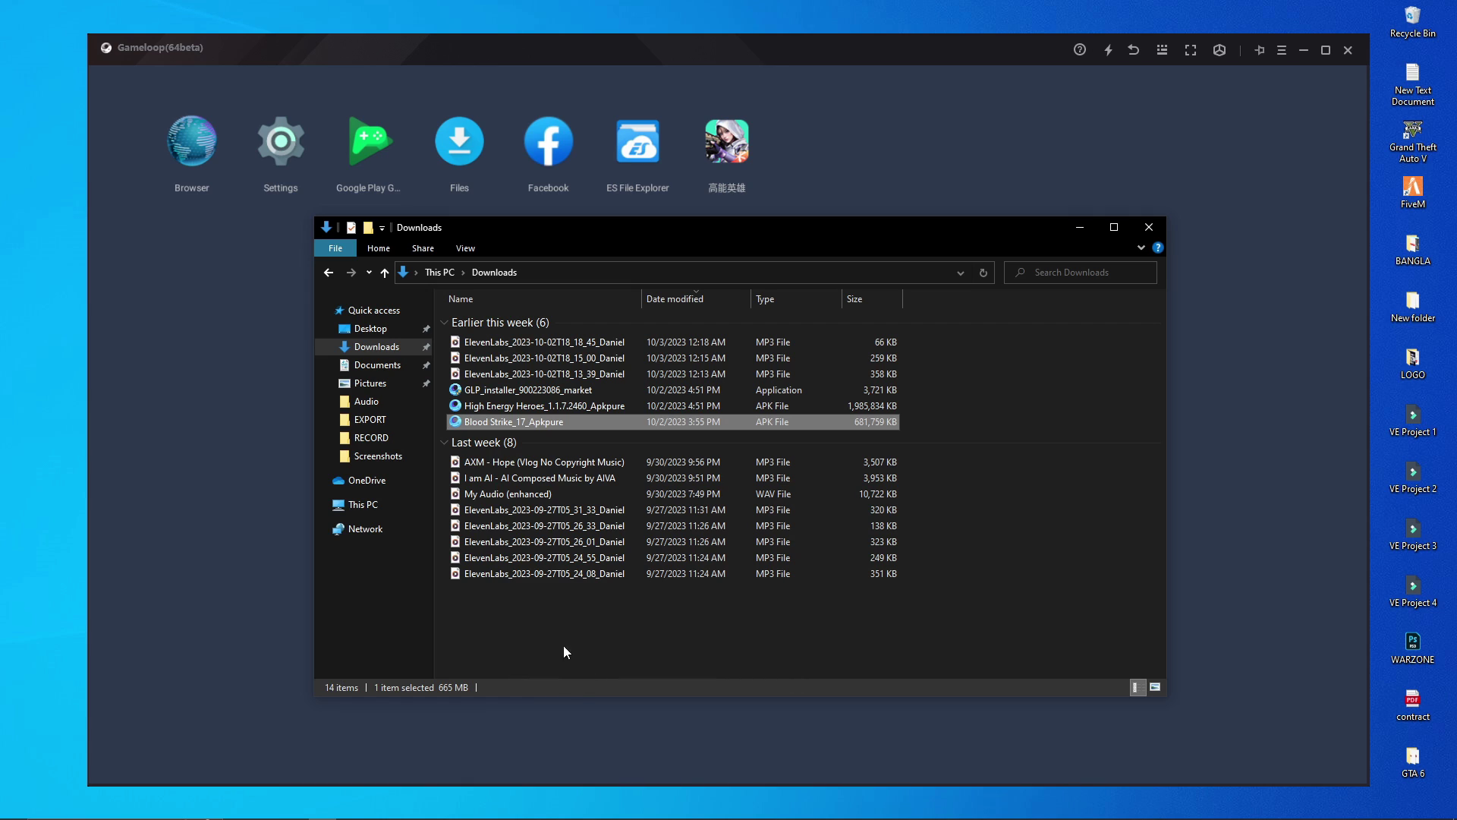
Close the Downloads window and open a new File Explorer window at Quick access.
{"action": "left_click", "coordinate": [1148, 228]}
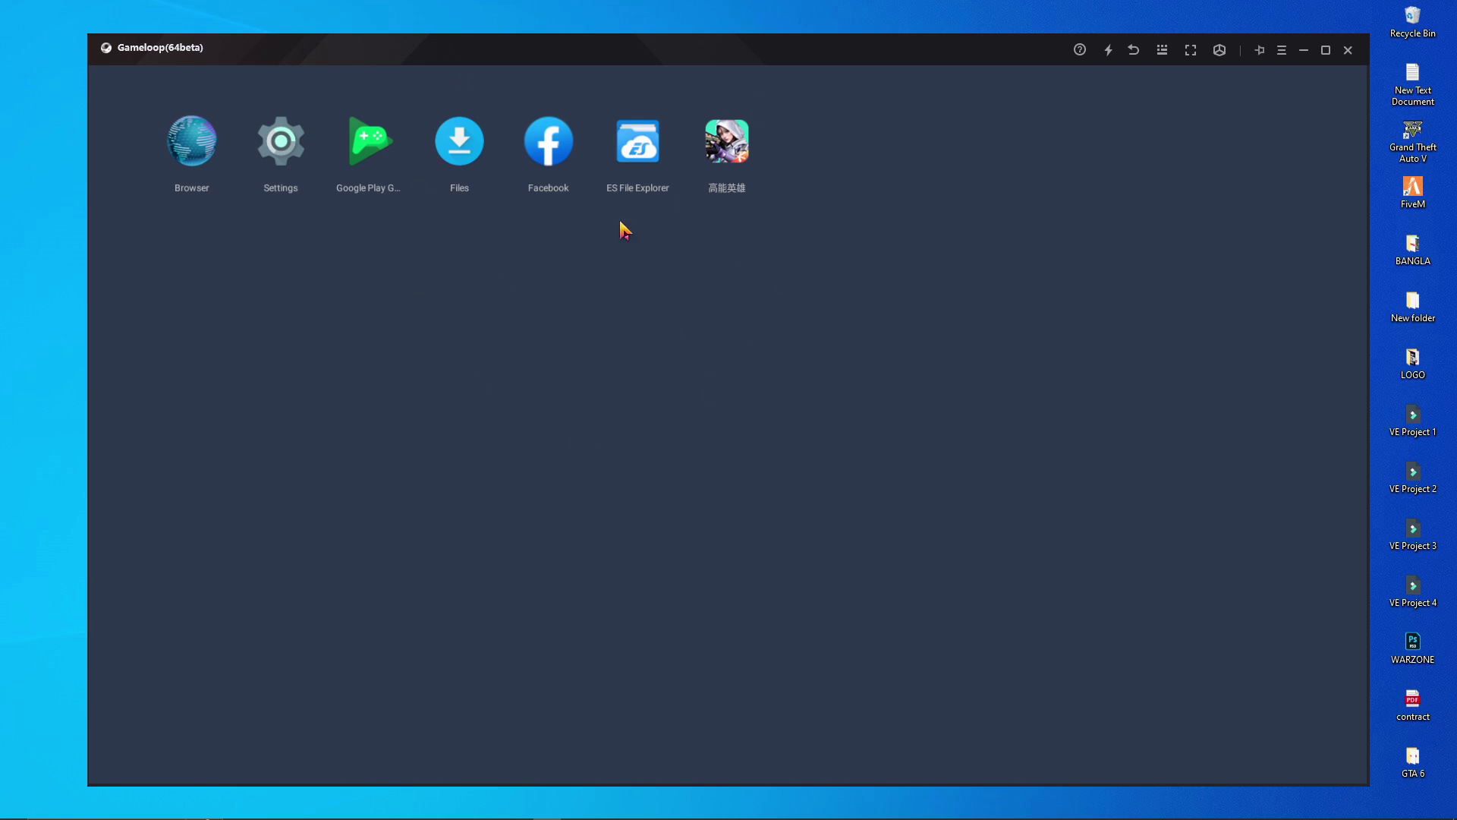
{"action": "mouse_move", "coordinate": [222, 803]}
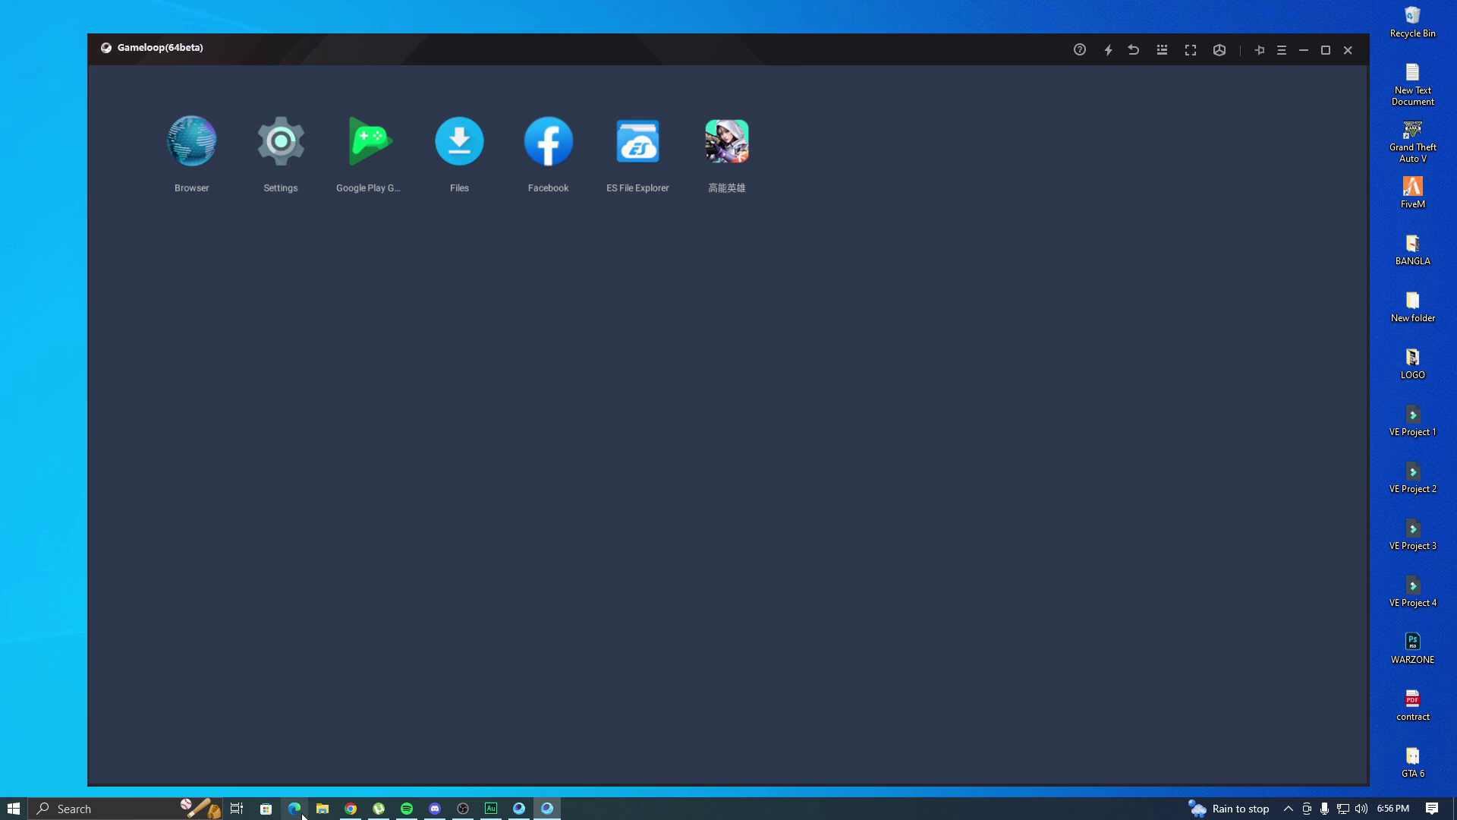
{"action": "left_click", "coordinate": [322, 809]}
Navigate to GAME (D:) > Temp > TxGameDownload > MobileGamePCShared.
{"action": "left_click", "coordinate": [368, 505]}
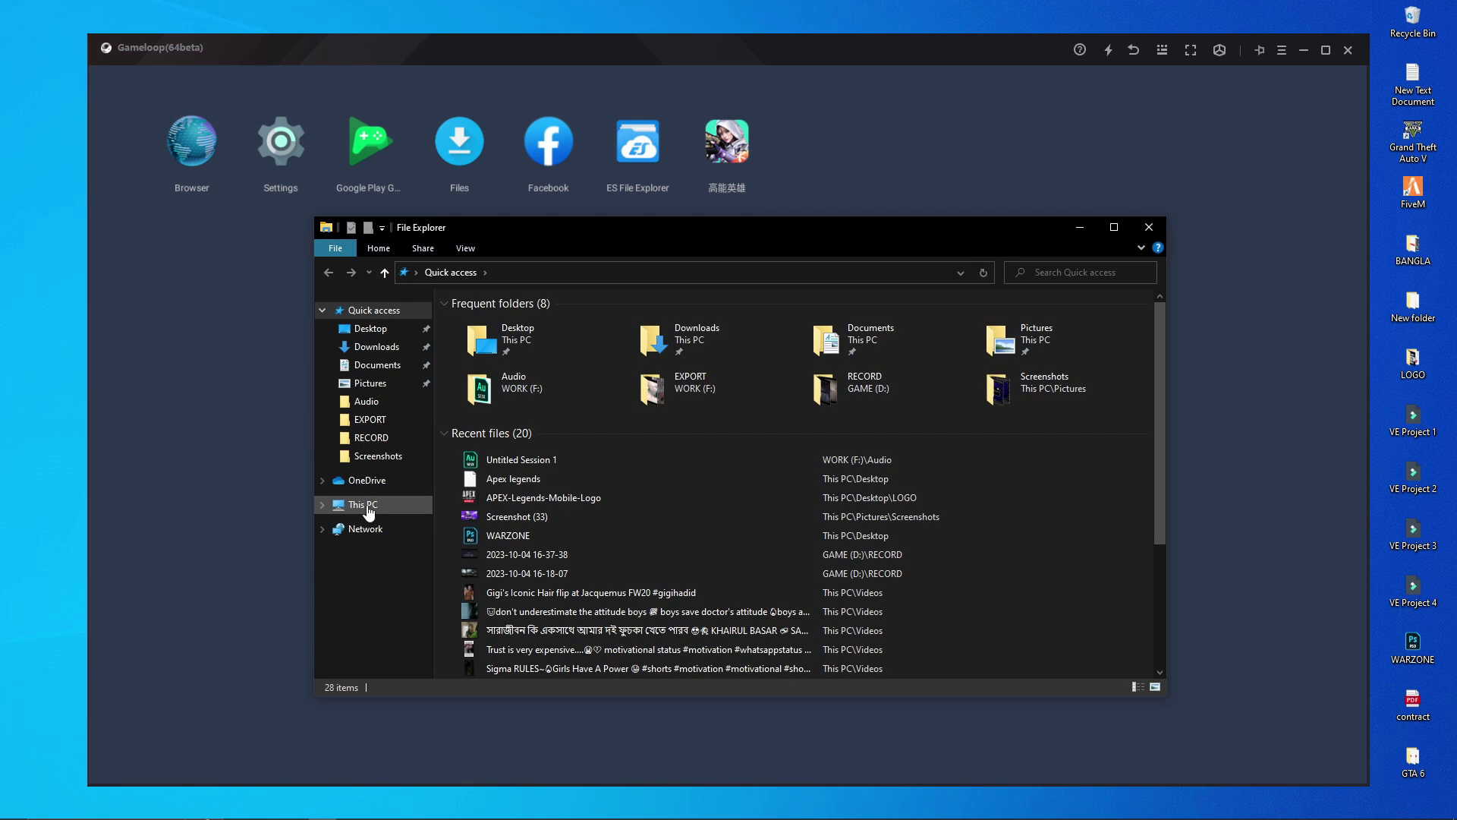
{"action": "double_click", "coordinate": [759, 486]}
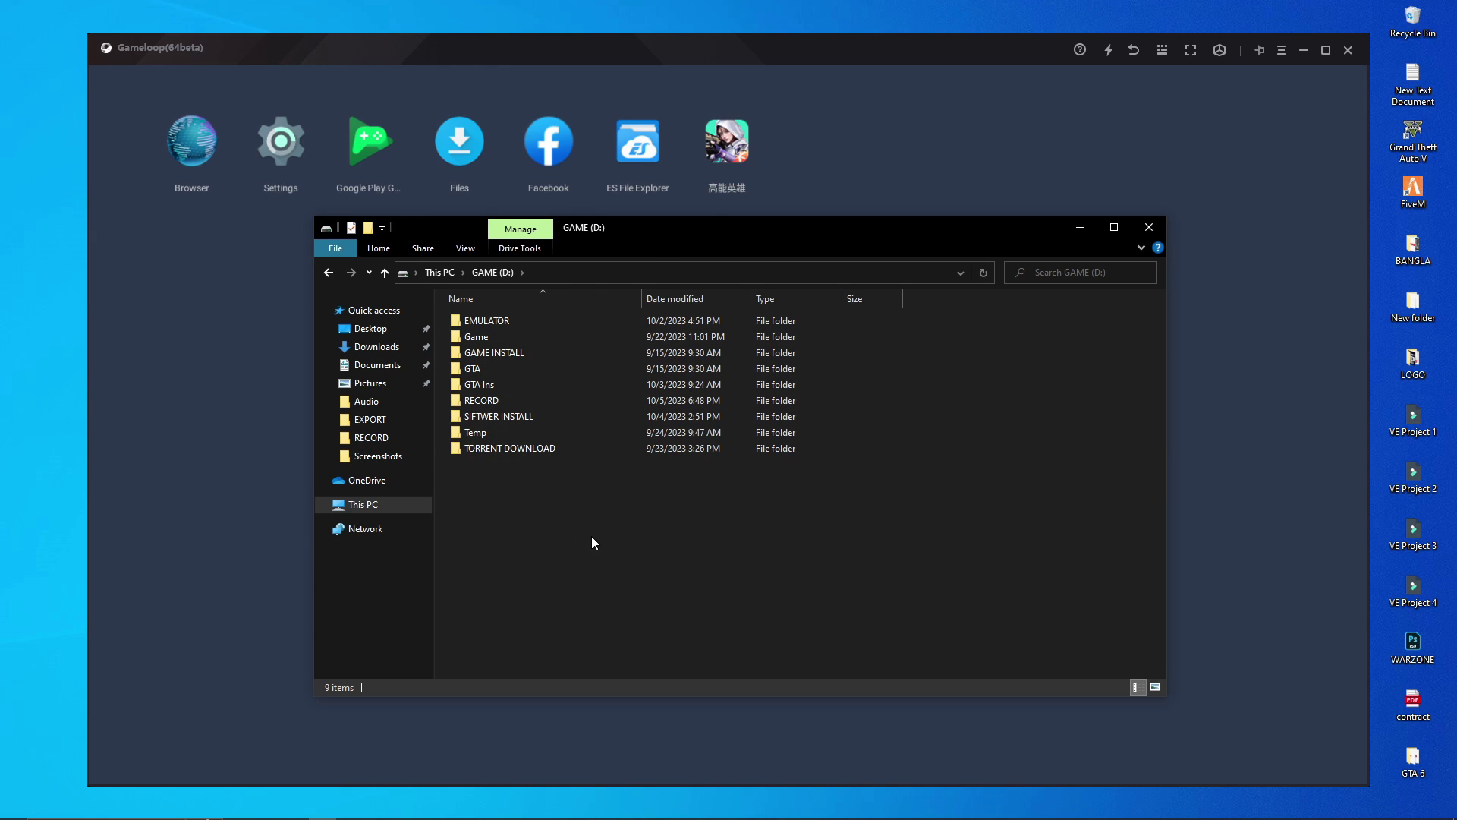
{"action": "double_click", "coordinate": [478, 432]}
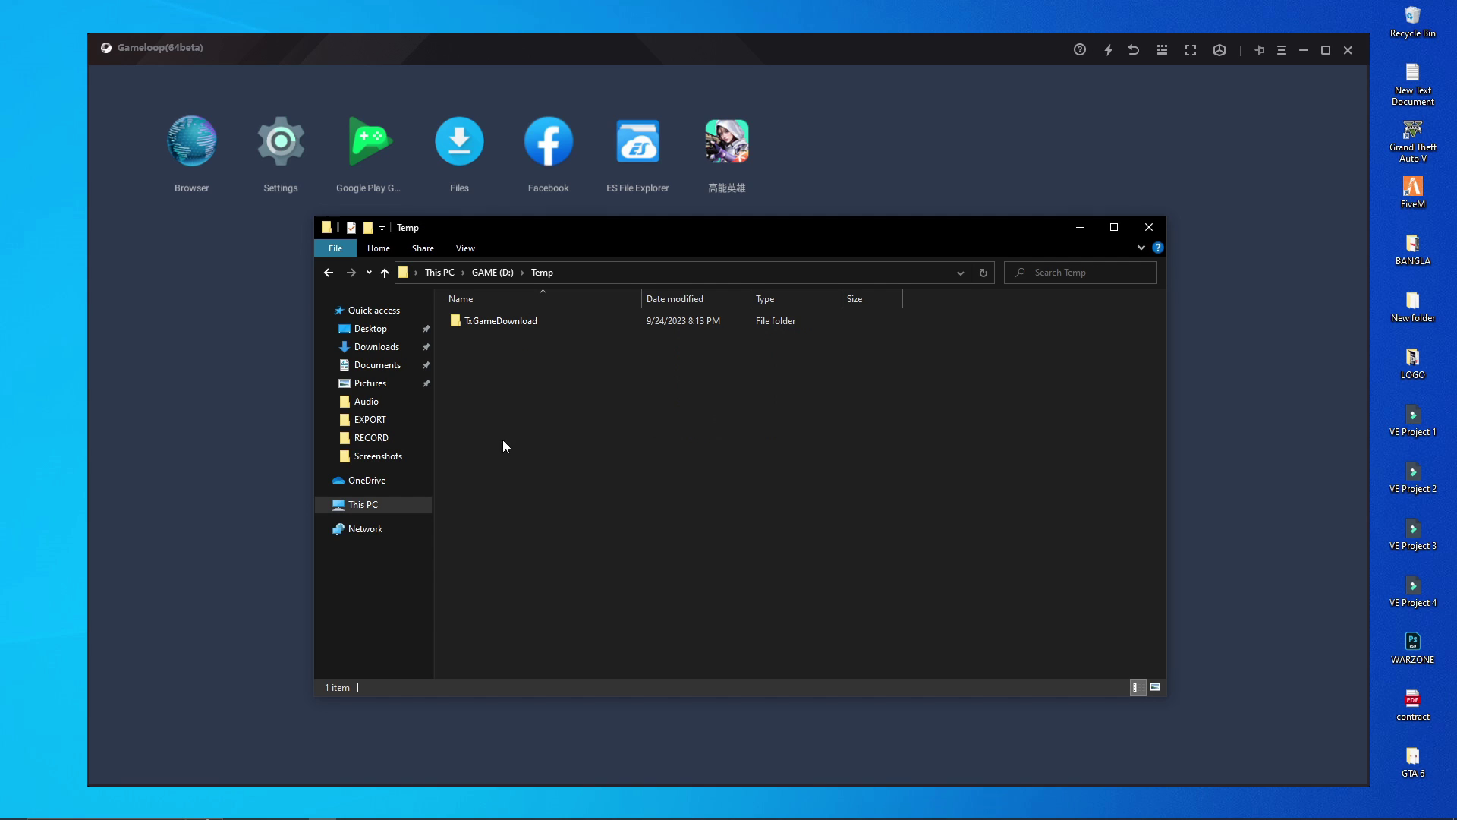
{"action": "double_click", "coordinate": [507, 322]}
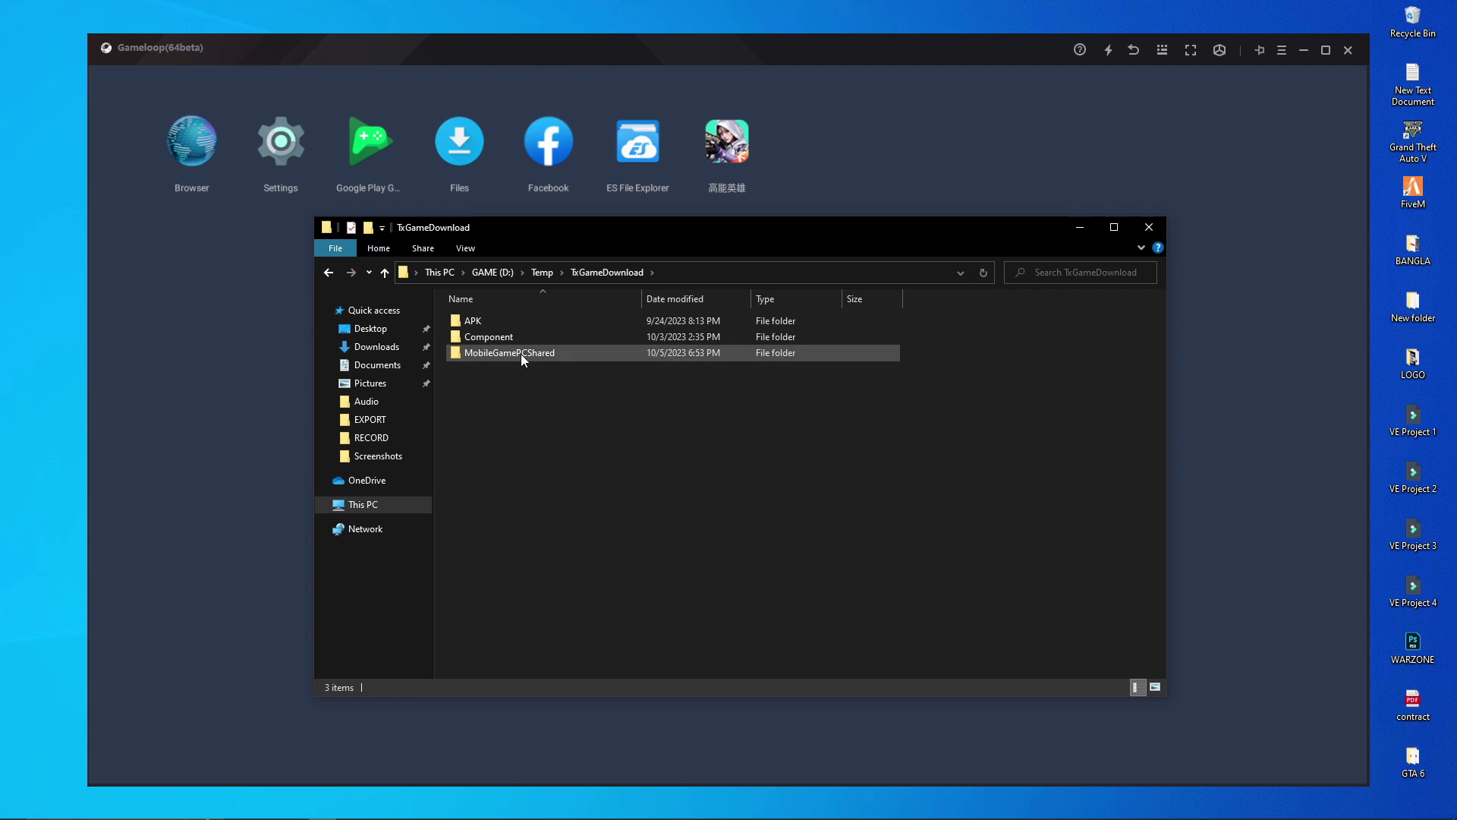
{"action": "double_click", "coordinate": [520, 355]}
{"action": "scroll", "coordinate": [1050, 544], "scroll_direction": "down", "scroll_amount": 1}
Paste the Blood Strike APK into MobileGamePCShared and close File Explorer.
{"action": "right_click", "coordinate": [1023, 540]}
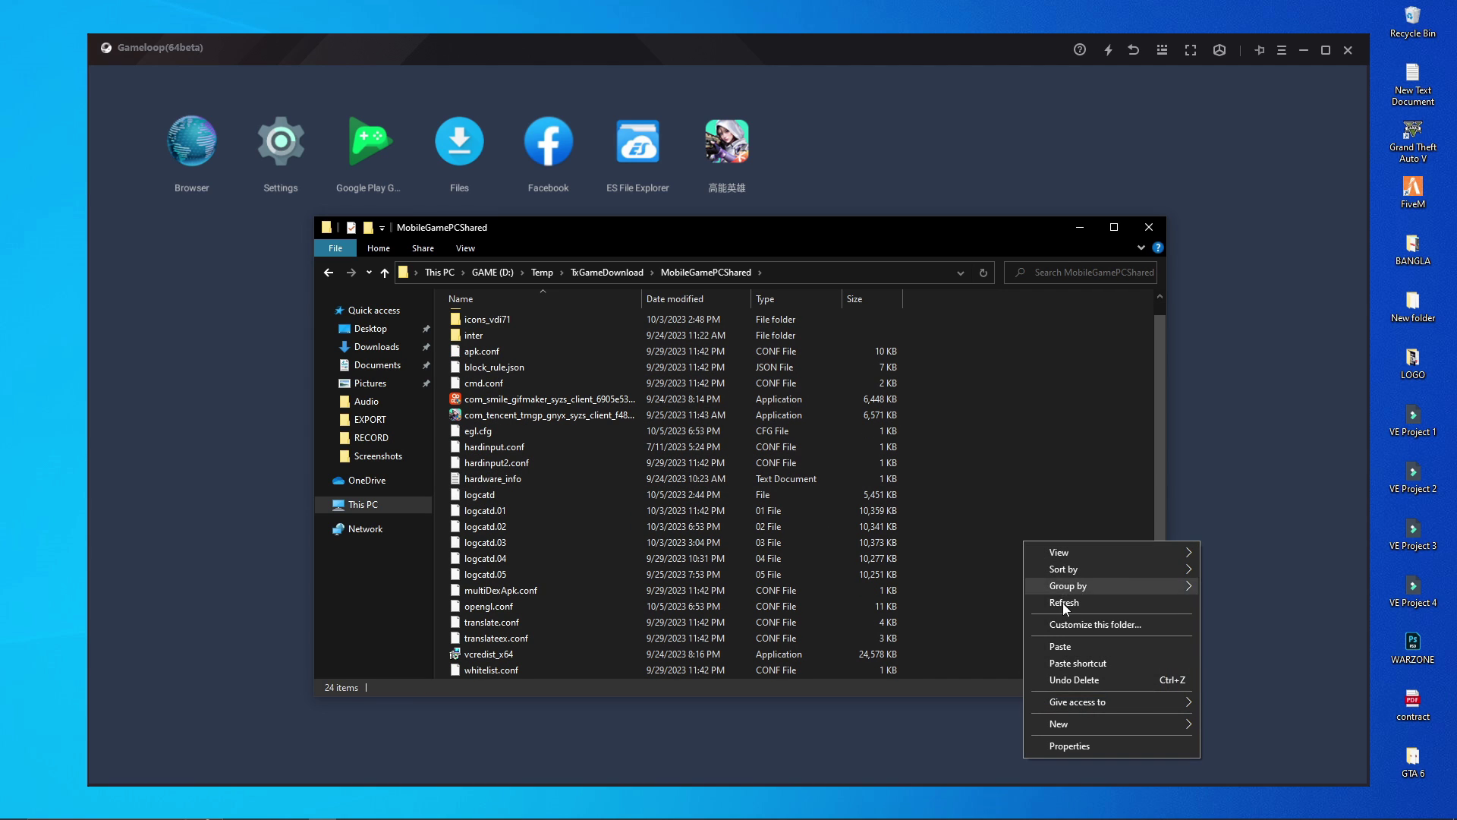
{"action": "left_click", "coordinate": [1073, 650]}
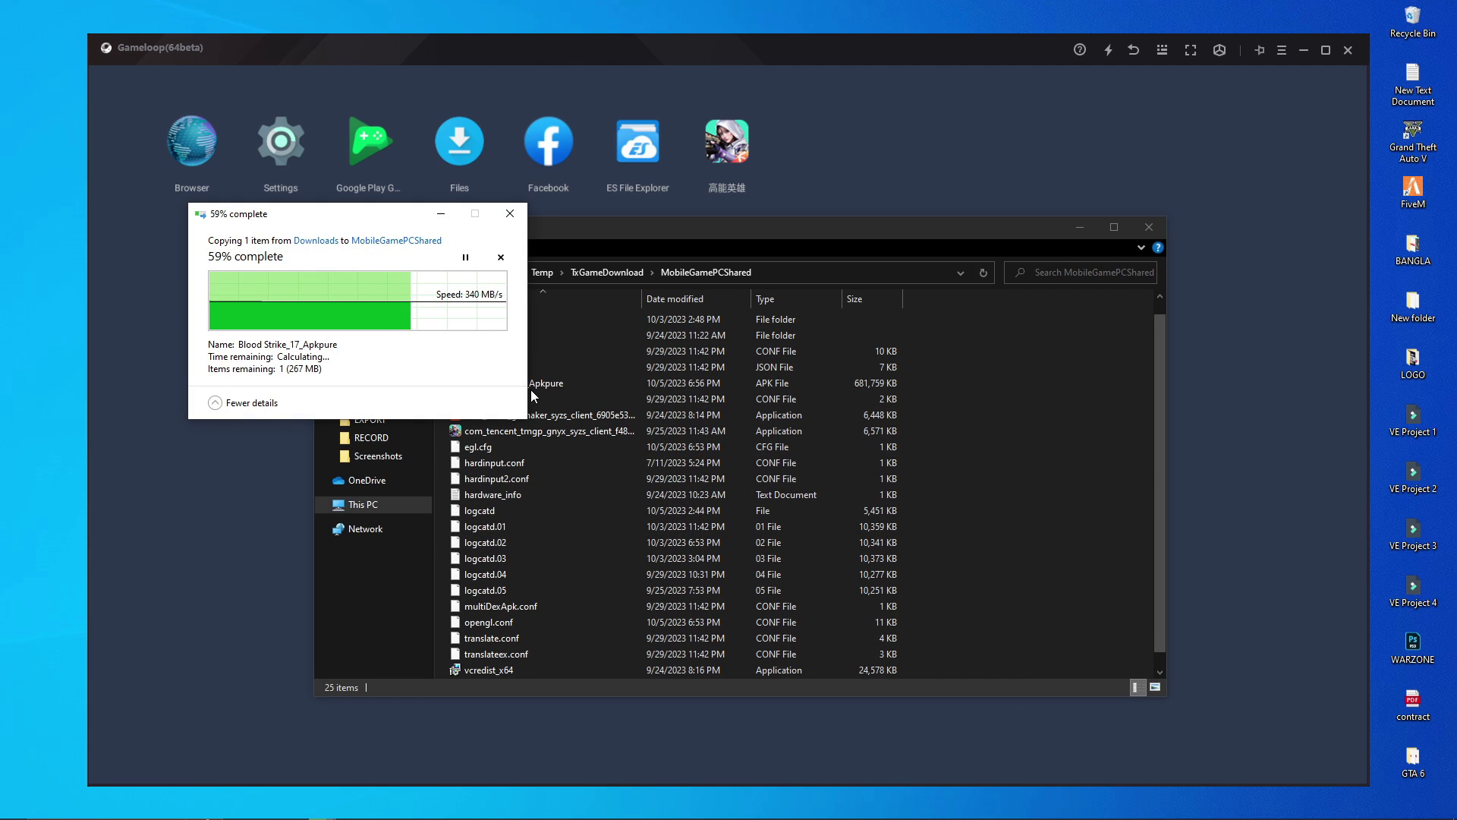
{"action": "left_click_drag", "start_coordinate": [872, 234], "coordinate": [835, 240]}
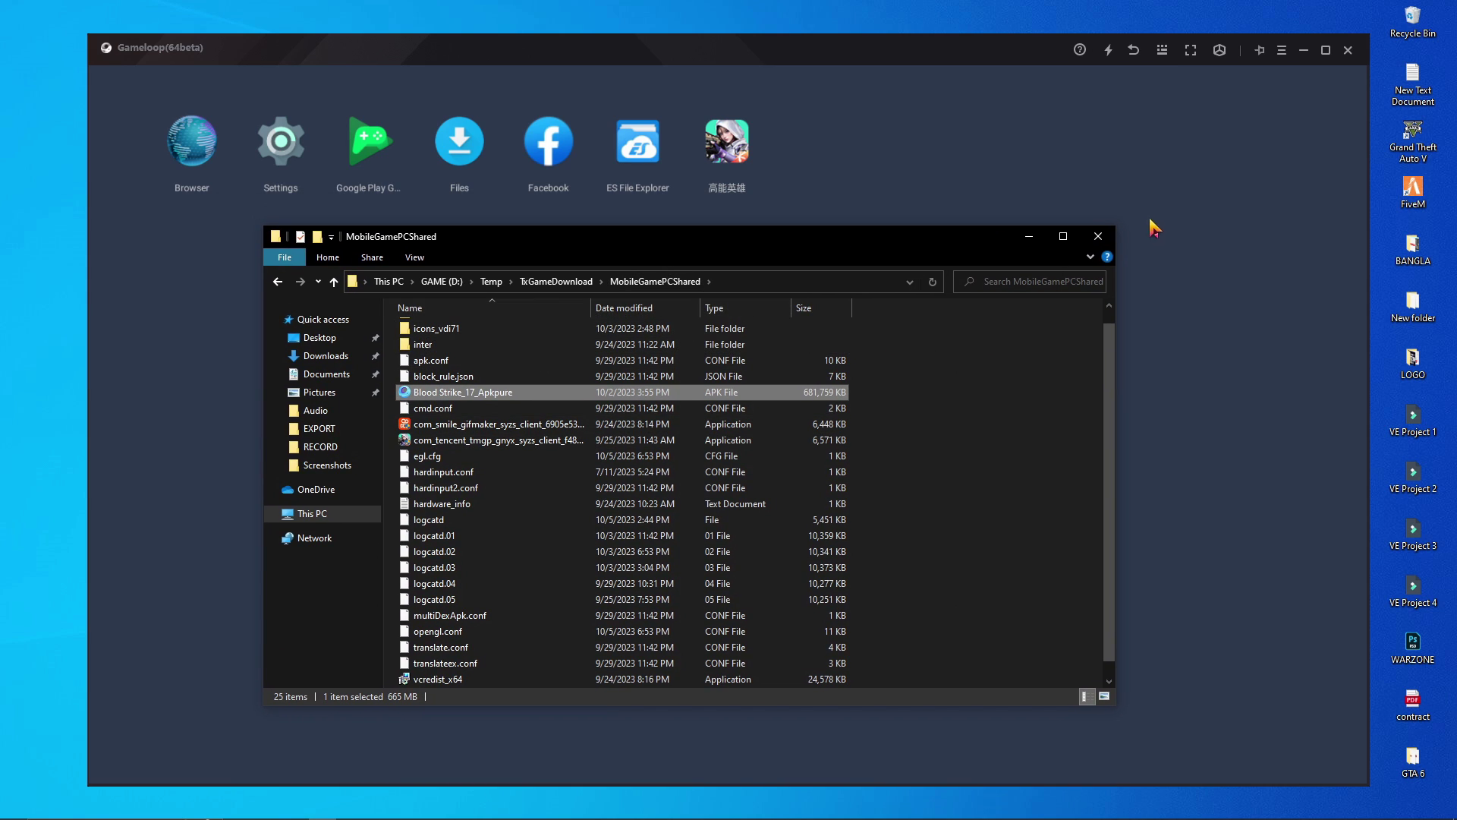
{"action": "left_click", "coordinate": [1098, 237]}
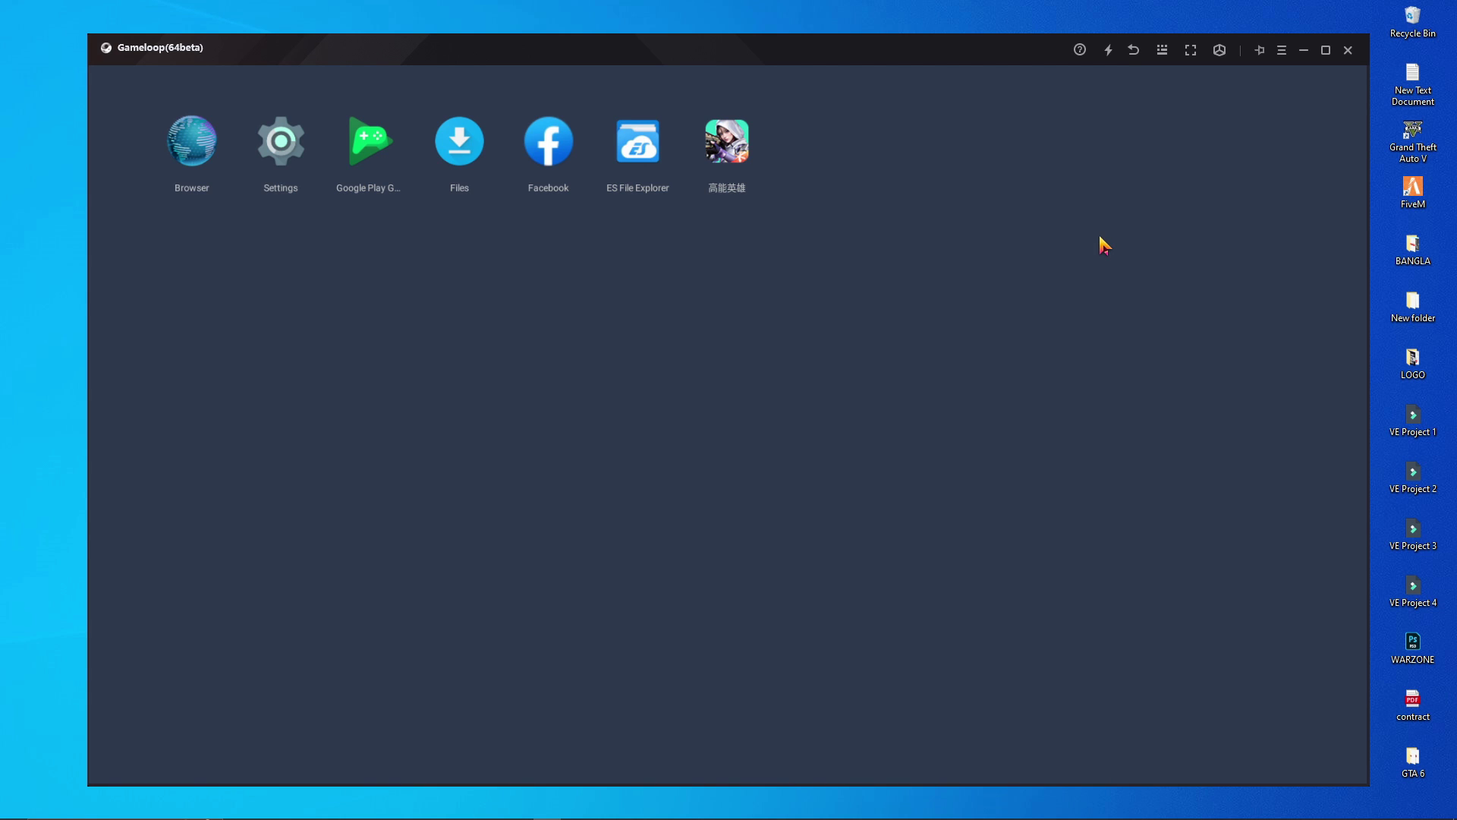
In ES File Explorer, go from Internal Storage up to the root folder /.
{"action": "left_click", "coordinate": [633, 165]}
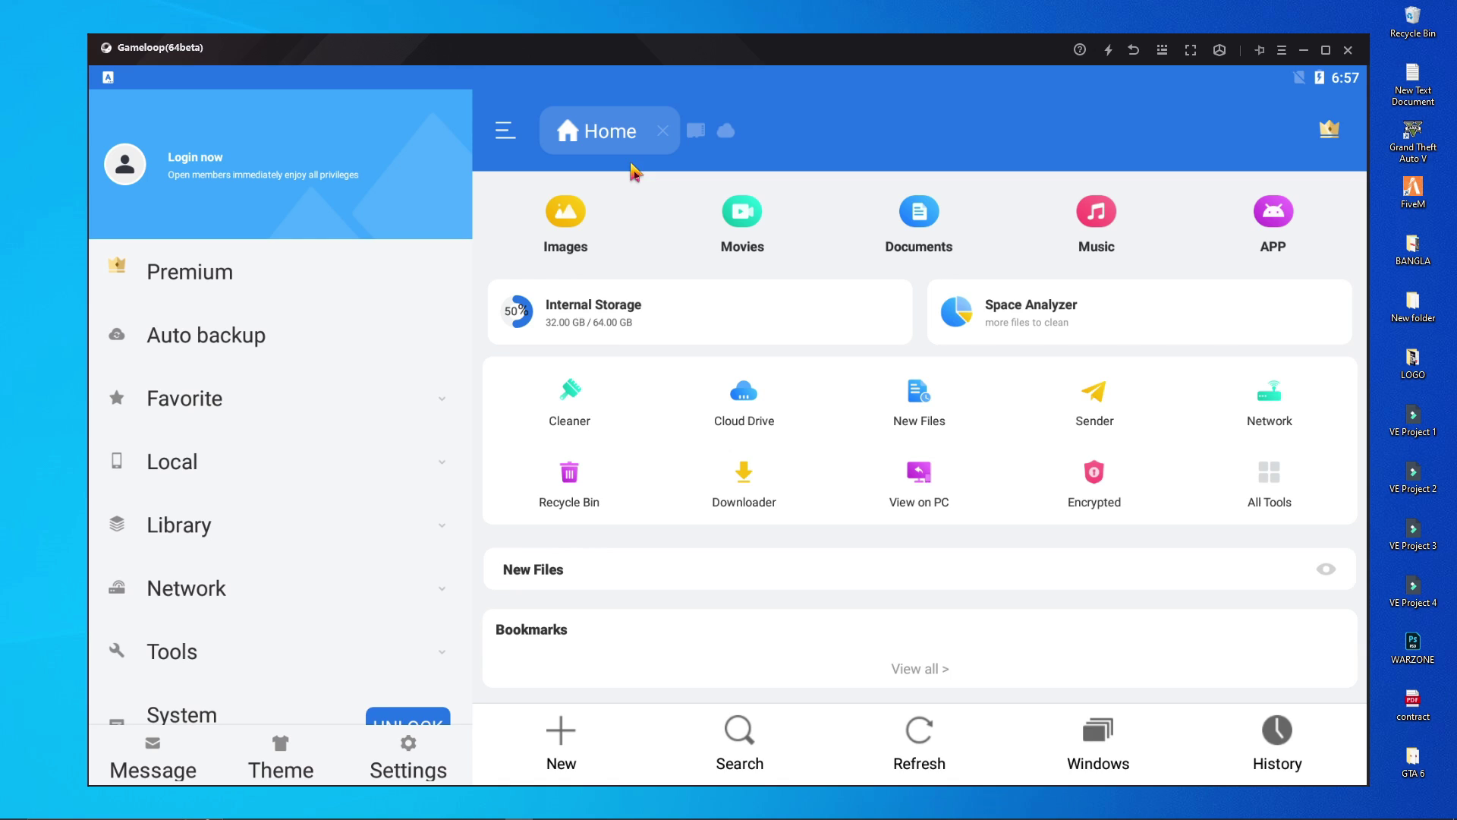
{"action": "left_click", "coordinate": [672, 317]}
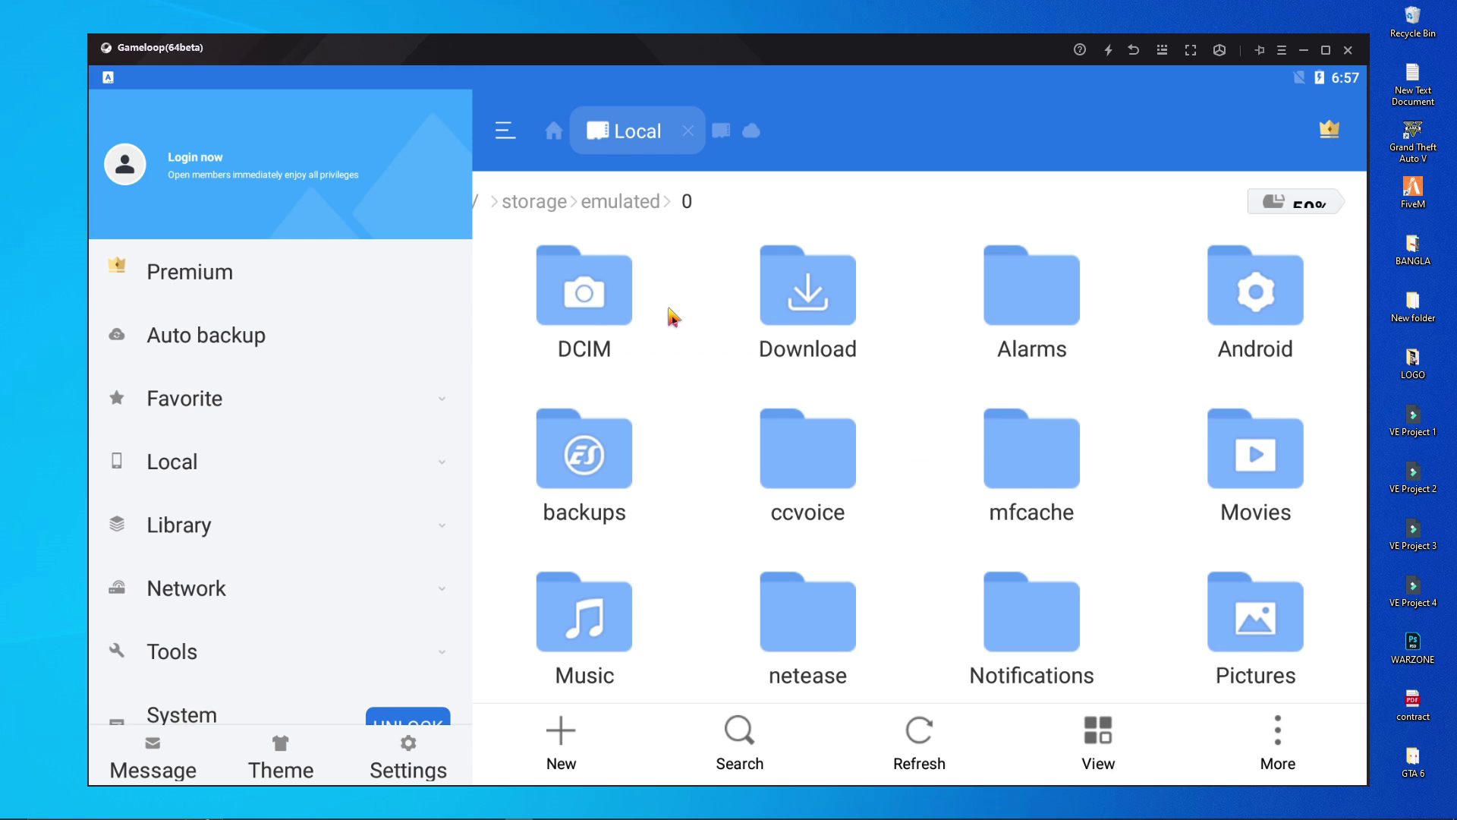
{"action": "left_click", "coordinate": [478, 207]}
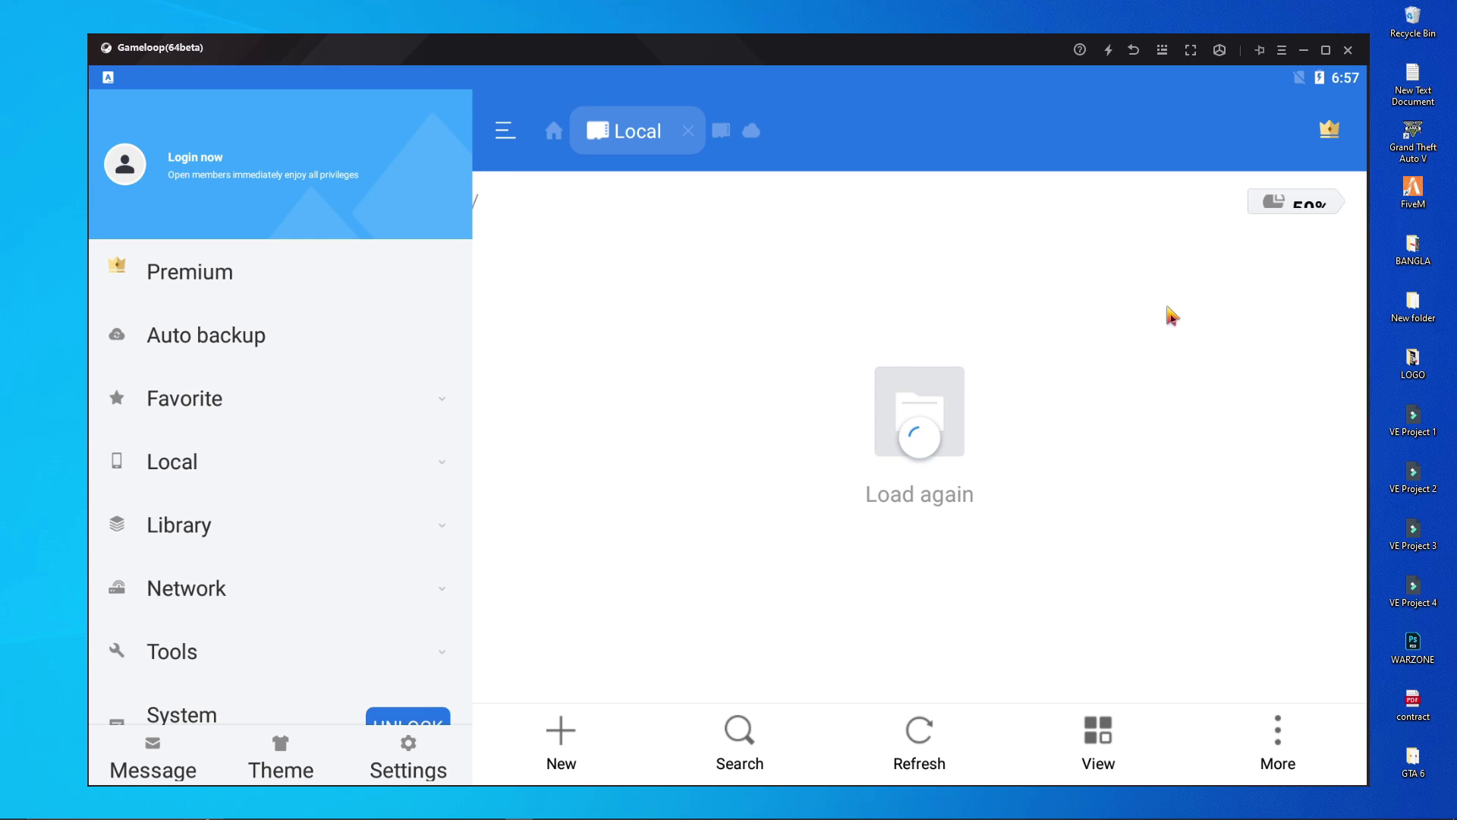
Open data > share1 and show the Blood Strike_17_Apkpure.apk Properties (version 1.003.639267, 665.78 MB).
{"action": "left_click", "coordinate": [1269, 314]}
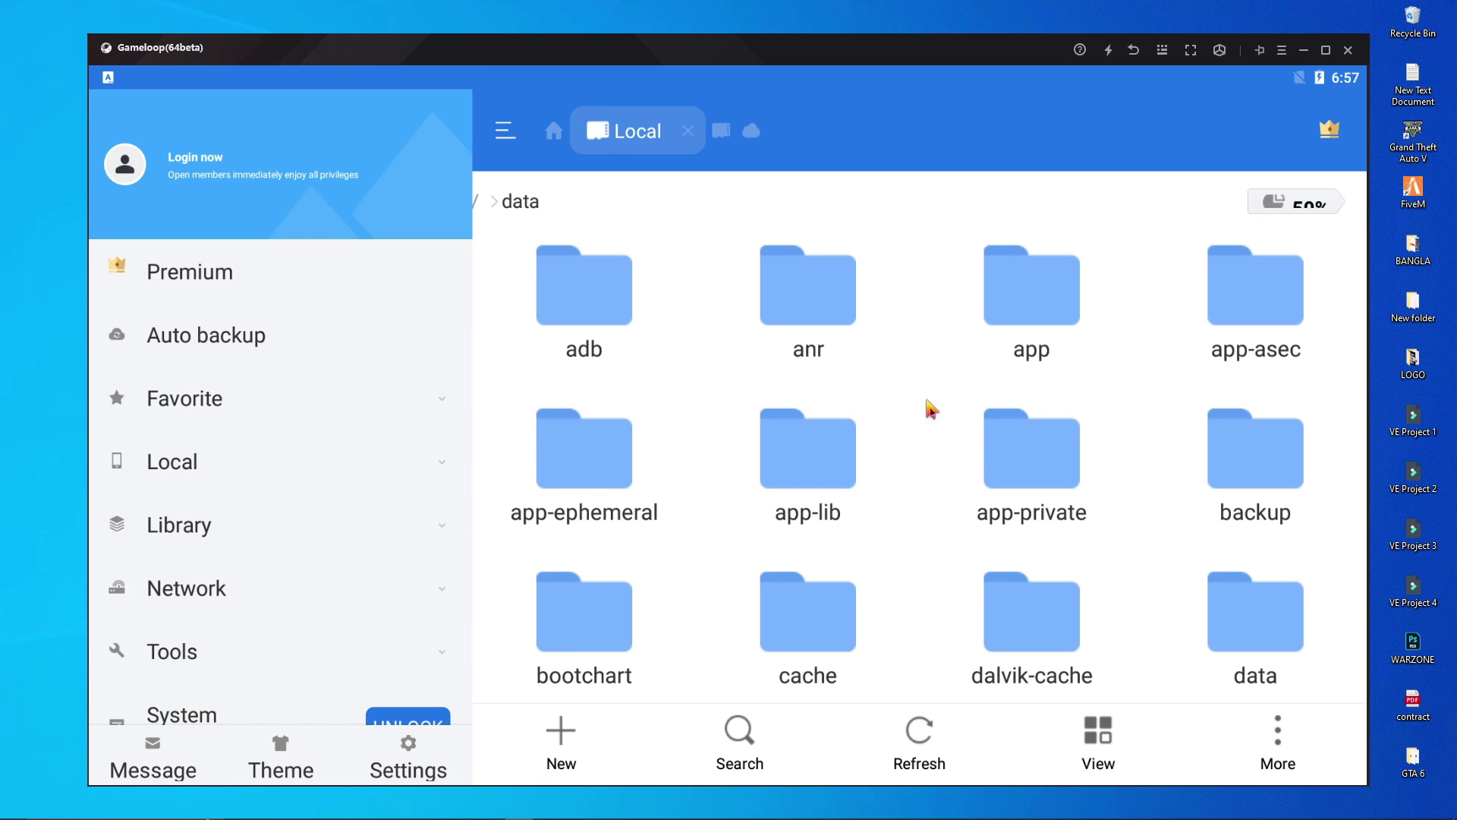
{"action": "left_click_drag", "start_coordinate": [934, 634], "coordinate": [914, 391]}
{"action": "scroll", "coordinate": [890, 347], "scroll_direction": "down", "scroll_amount": 6}
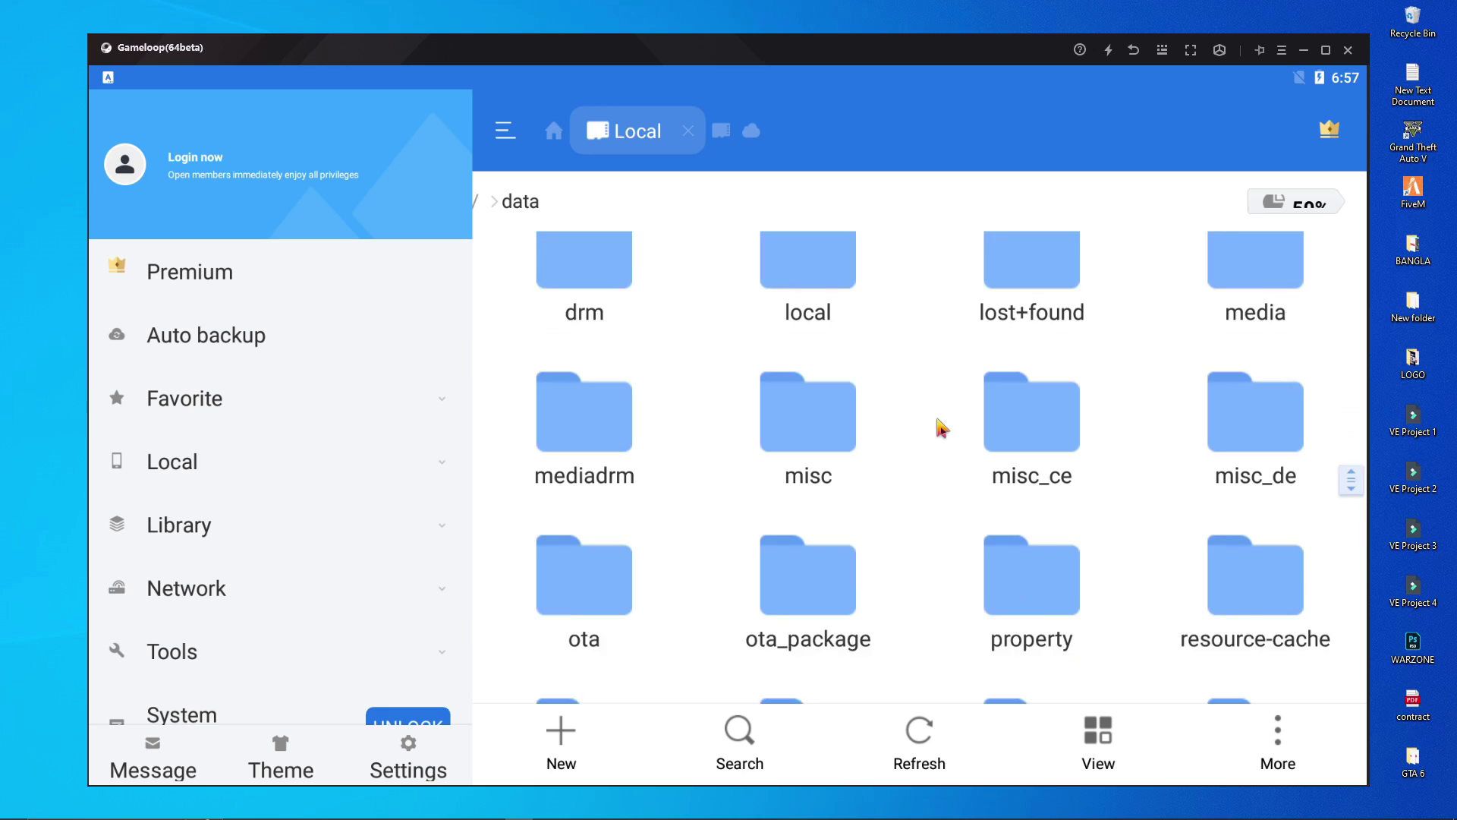
{"action": "left_click", "coordinate": [829, 463]}
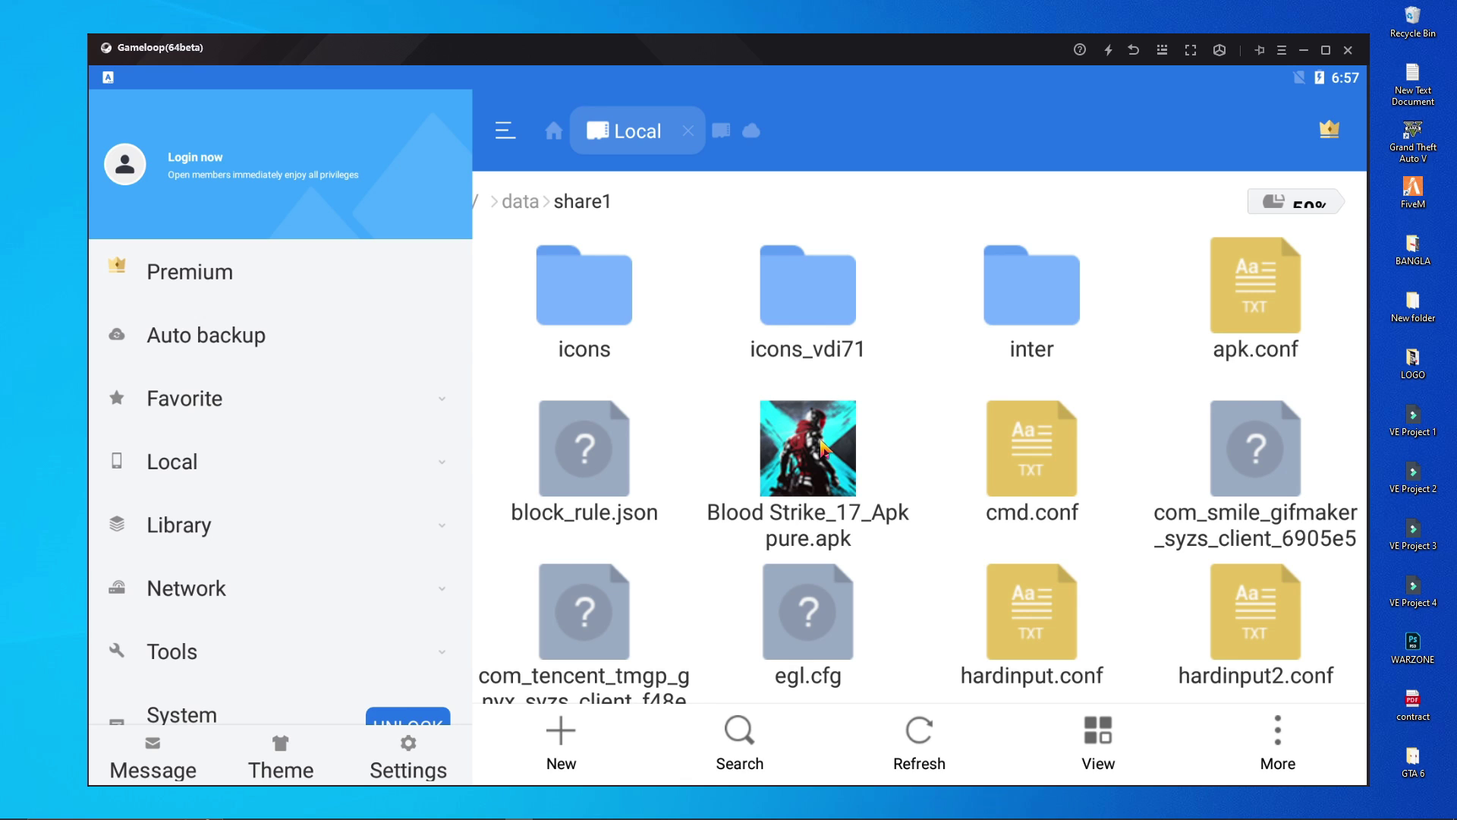
{"action": "left_click", "coordinate": [826, 448]}
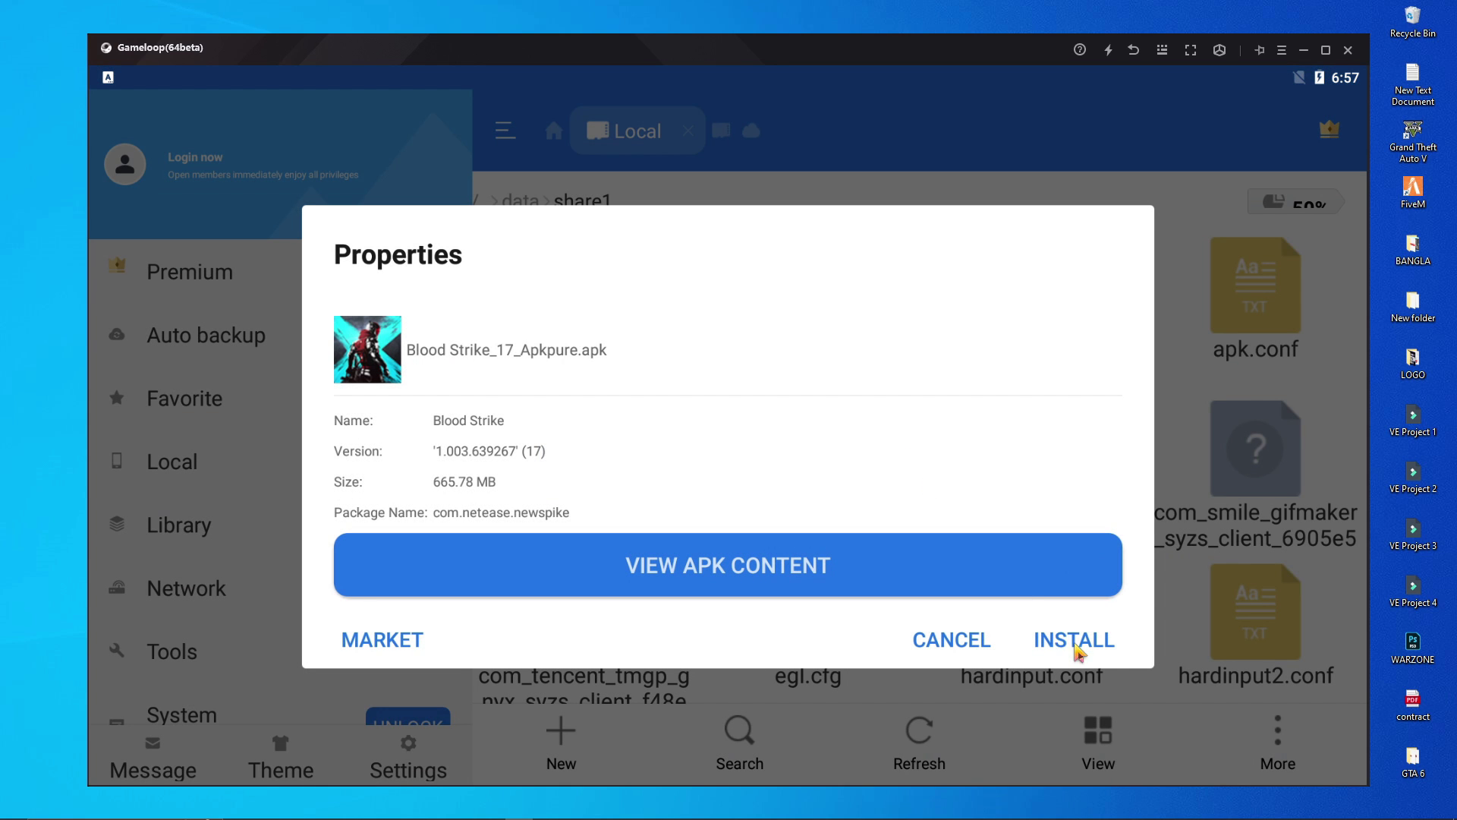
Install Blood Strike from the APK Properties dialog and finish with DONE.
{"action": "left_click", "coordinate": [1076, 644]}
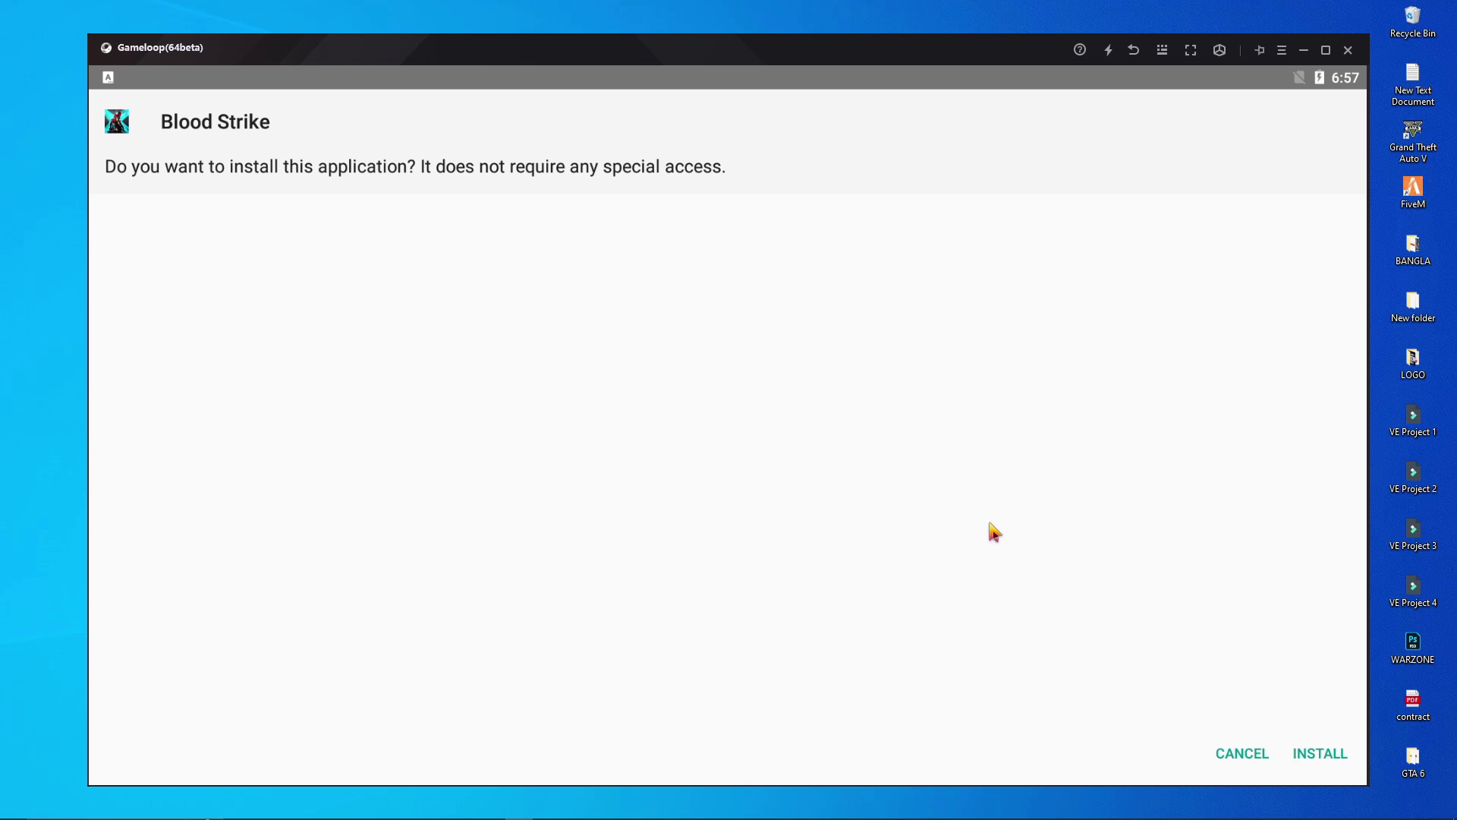
{"action": "left_click", "coordinate": [1320, 756]}
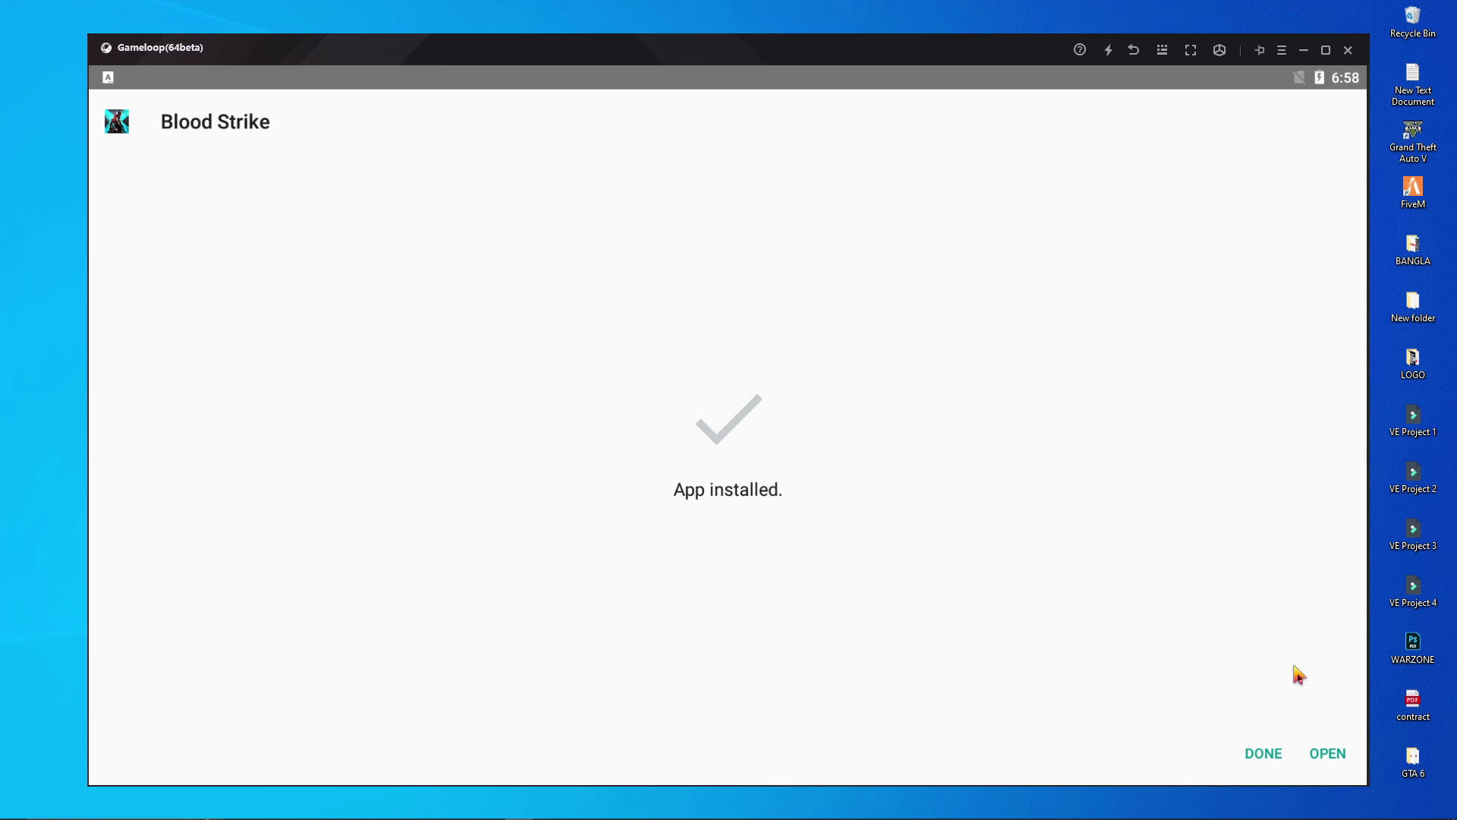
{"action": "left_click", "coordinate": [1264, 754]}
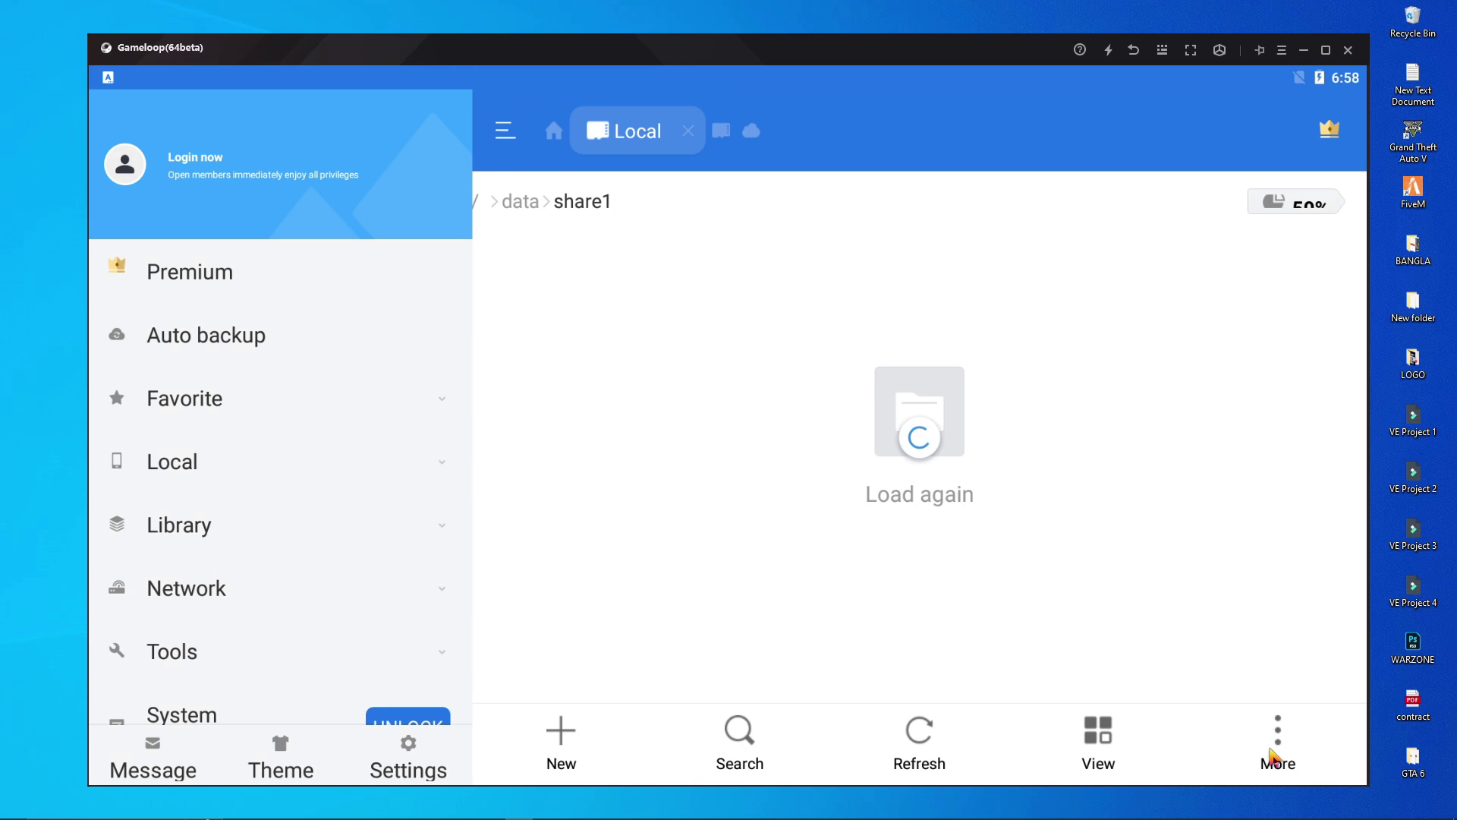
Back out of ES File Explorer to the home screen and launch the new Blood Strike icon.
{"action": "left_click", "coordinate": [1134, 51]}
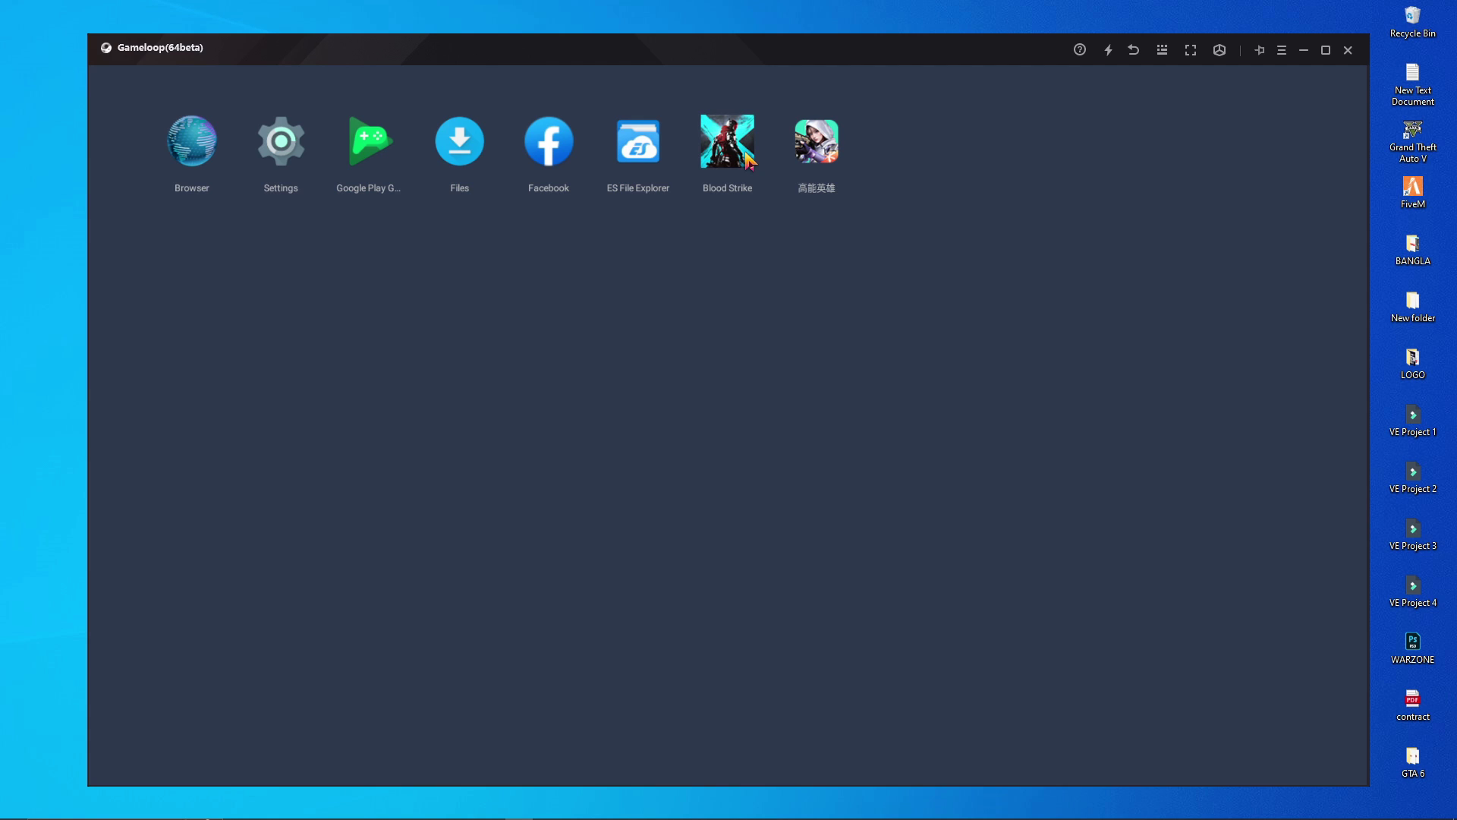
{"action": "left_click", "coordinate": [745, 160]}
{"action": "left_click", "coordinate": [730, 155]}
{"action": "left_click", "coordinate": [730, 173]}
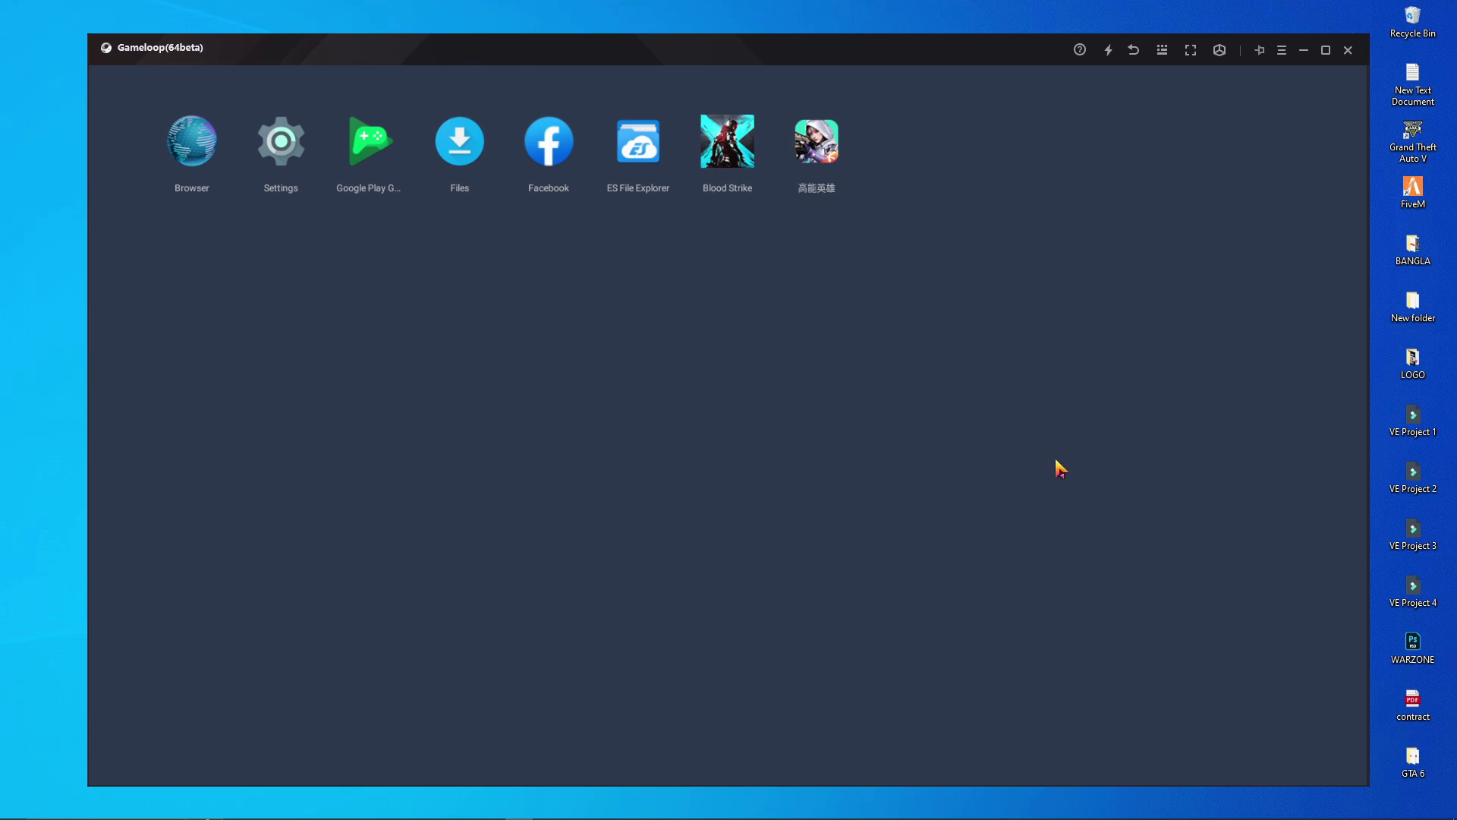